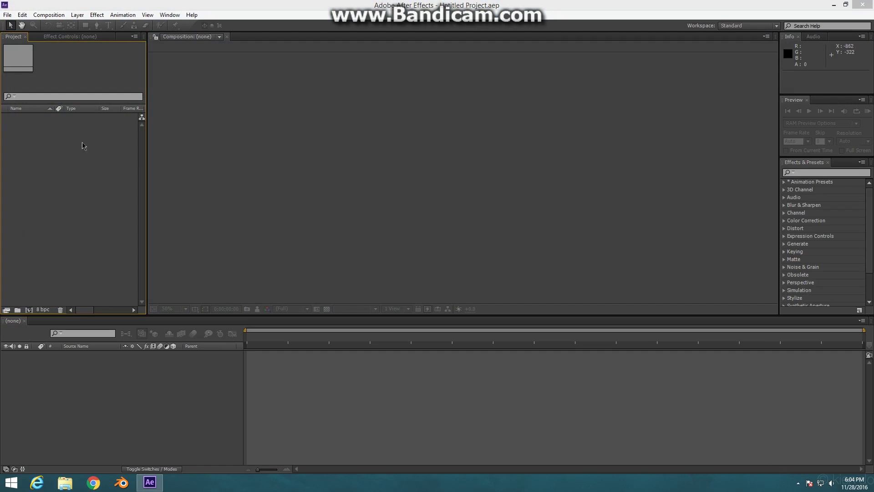
Step: Bring the empty After Effects project forward and drop down the Workspace layout list
{"action": "left_click", "coordinate": [31, 142]}
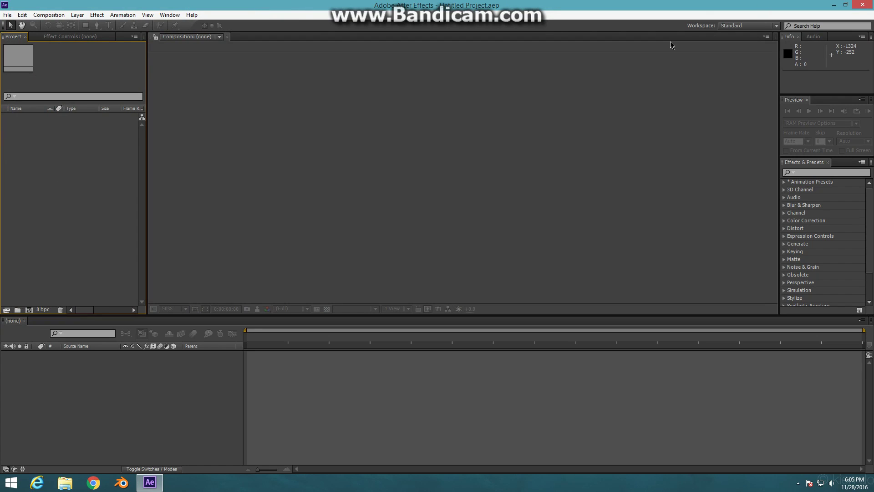
{"action": "left_click", "coordinate": [736, 26]}
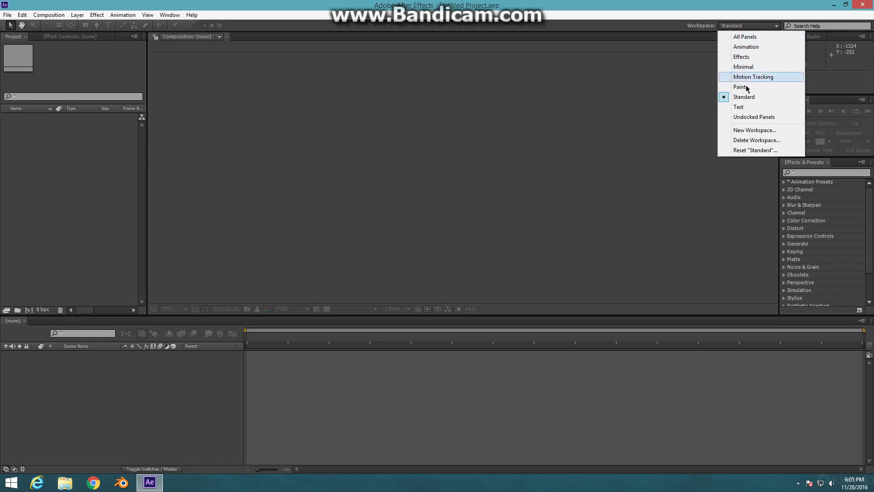
Step: Switch the workspace to Animation, then Motion Tracking, then back to Standard
{"action": "left_click", "coordinate": [743, 46]}
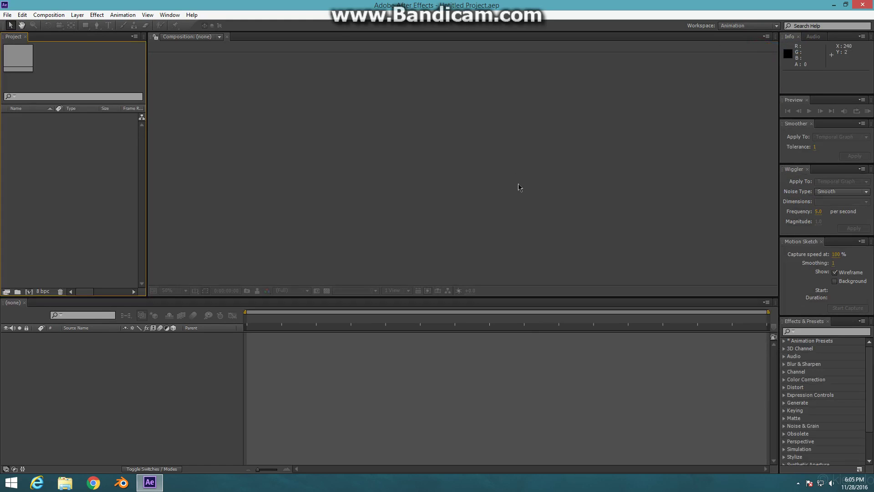
{"action": "left_click", "coordinate": [726, 28]}
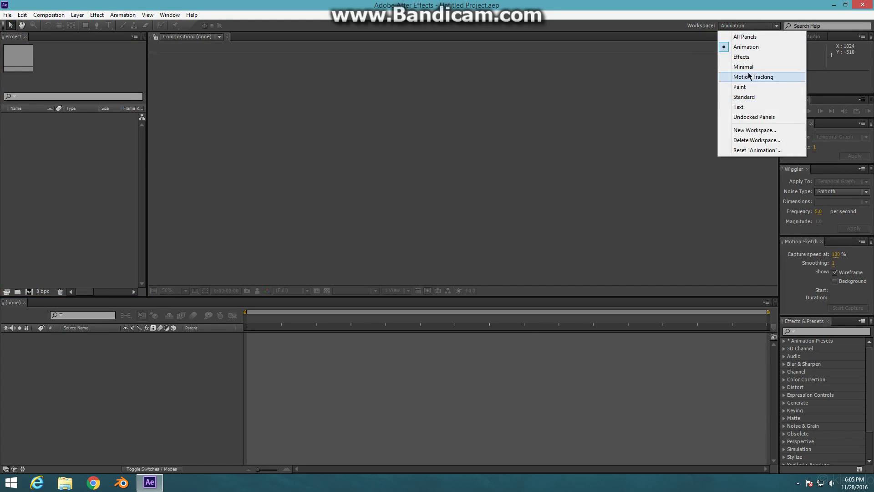
{"action": "left_click", "coordinate": [749, 76]}
{"action": "left_click", "coordinate": [740, 26]}
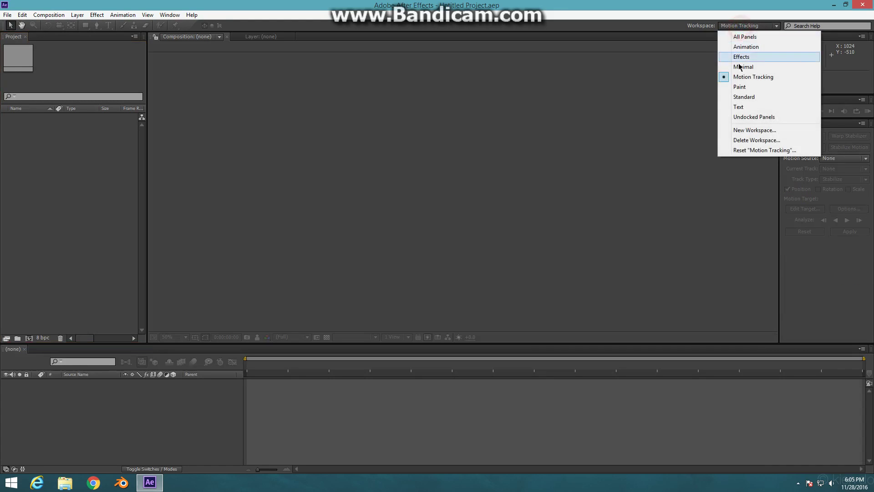
{"action": "left_click", "coordinate": [747, 26]}
{"action": "left_click", "coordinate": [746, 26]}
{"action": "left_click", "coordinate": [739, 97]}
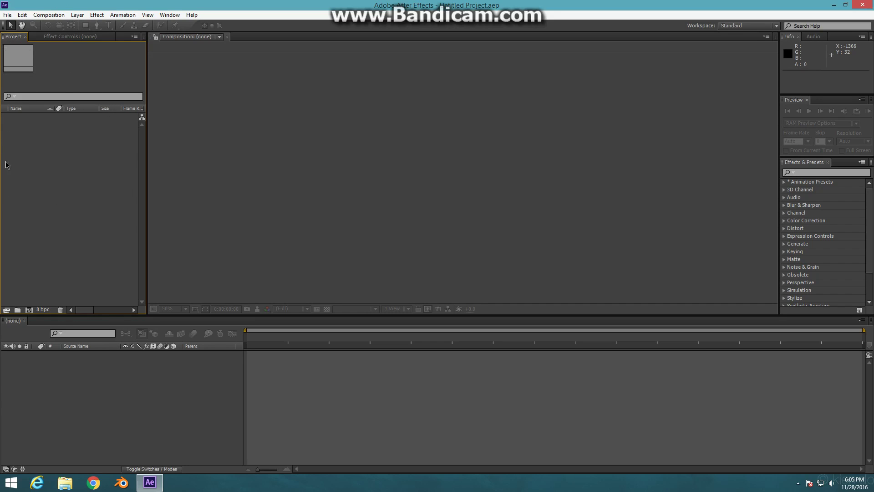
Step: Start a new composition from the Project panel using the HDTV 1080 29.97 preset
{"action": "left_click", "coordinate": [54, 165]}
{"action": "right_click", "coordinate": [54, 163]}
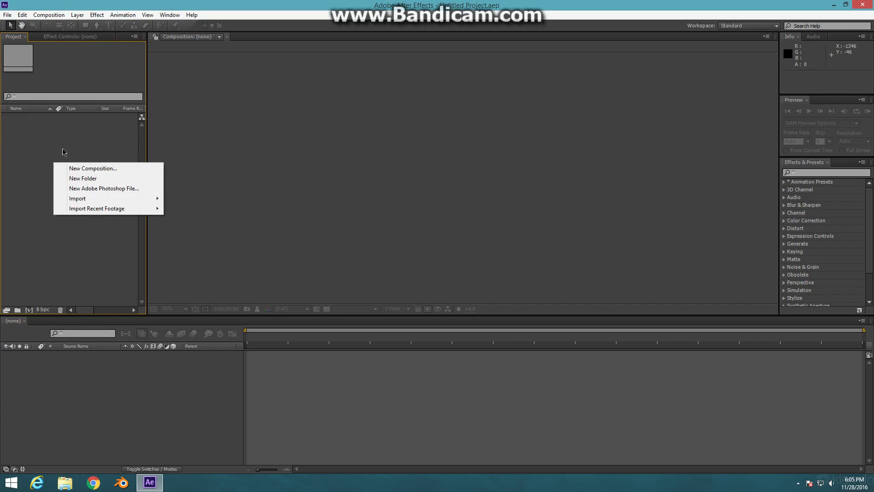
{"action": "left_click", "coordinate": [94, 169]}
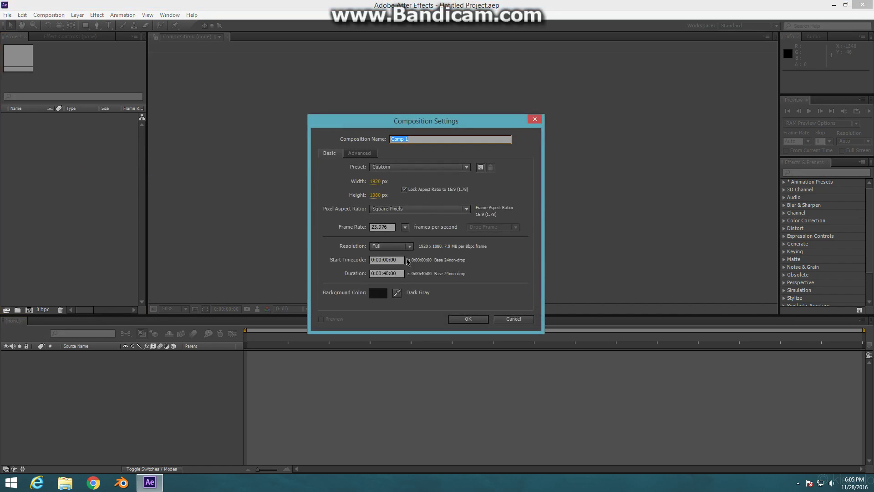
{"action": "left_click_drag", "start_coordinate": [431, 123], "coordinate": [414, 104]}
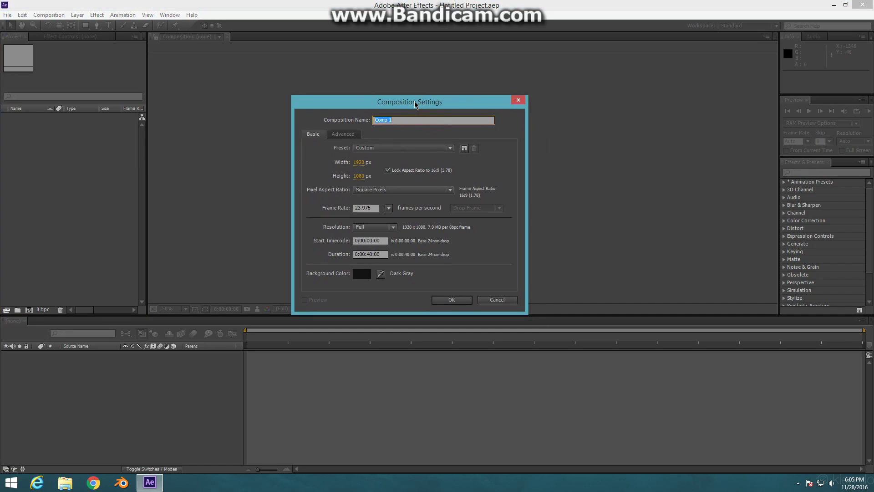
{"action": "left_click", "coordinate": [374, 149]}
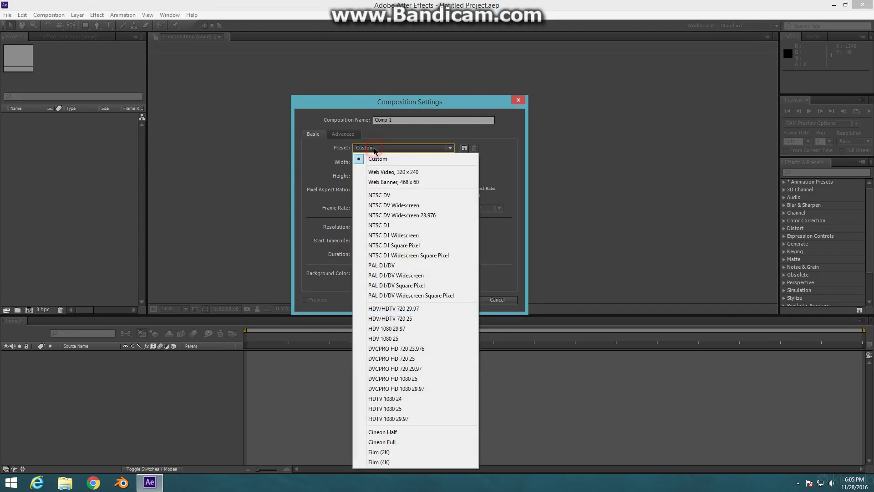
{"action": "left_click", "coordinate": [408, 419]}
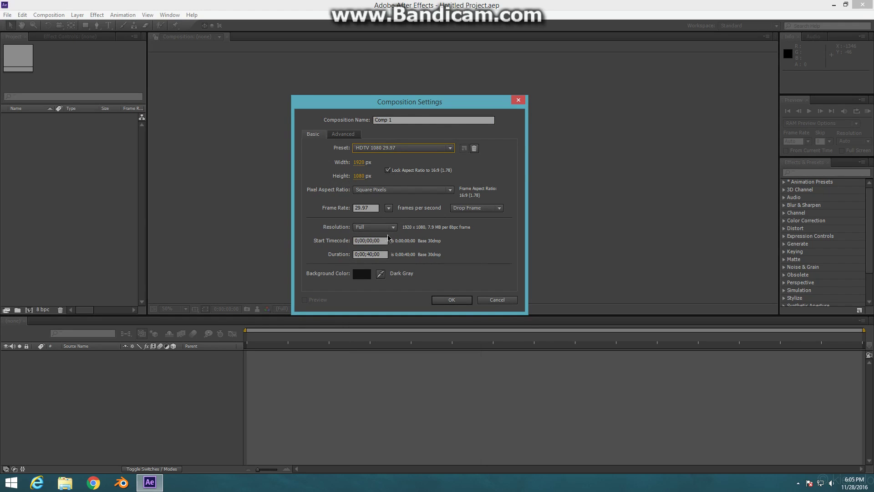
Step: Keep Full resolution and the Classic 3D renderer, and create Comp 1
{"action": "left_click", "coordinate": [389, 227]}
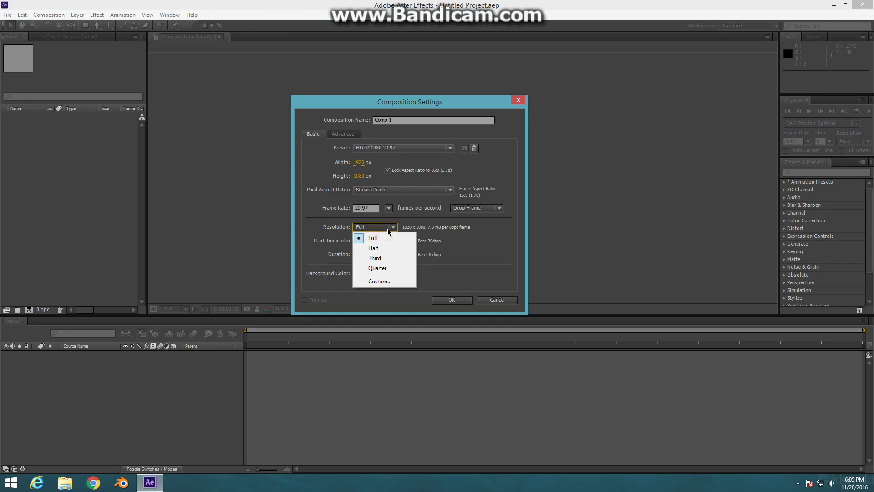
{"action": "left_click", "coordinate": [388, 230]}
{"action": "left_click", "coordinate": [388, 230]}
{"action": "left_click", "coordinate": [381, 237]}
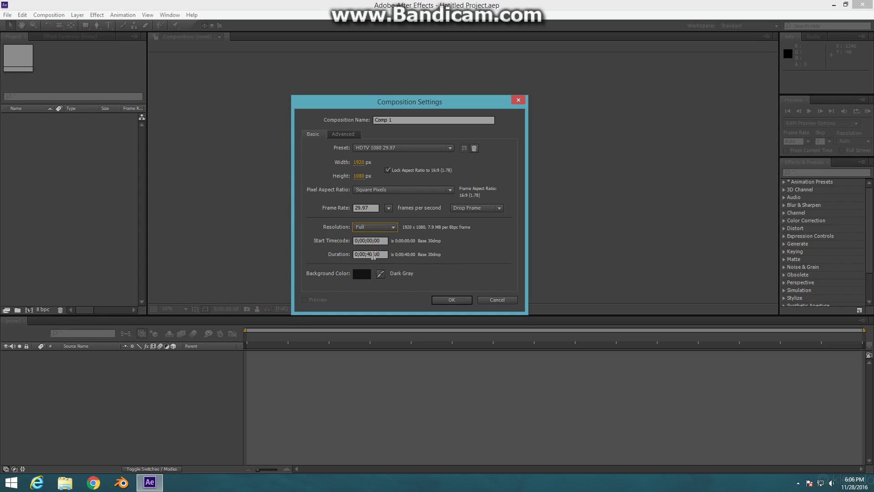
{"action": "left_click", "coordinate": [352, 135]}
{"action": "left_click", "coordinate": [403, 184]}
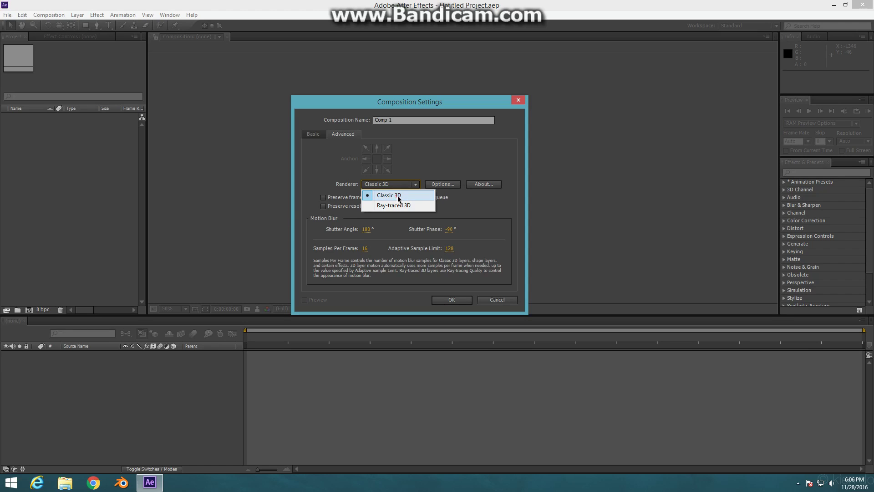
{"action": "left_click", "coordinate": [399, 199]}
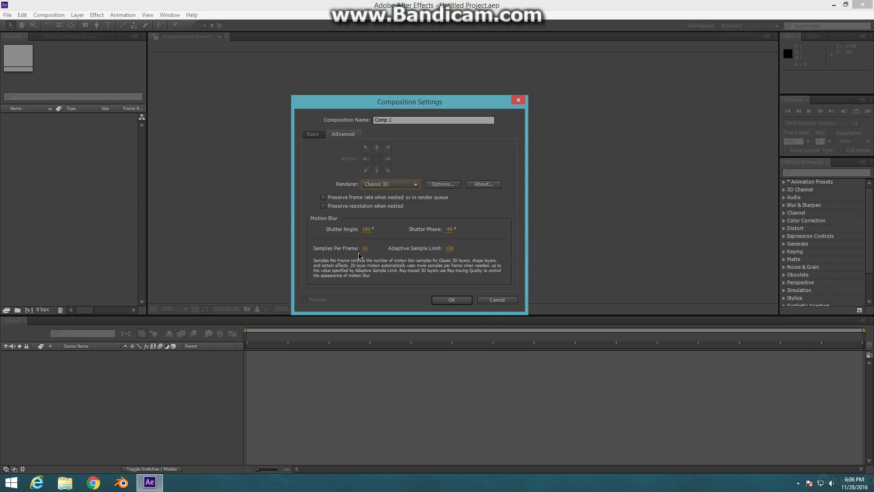
{"action": "left_click", "coordinate": [446, 300]}
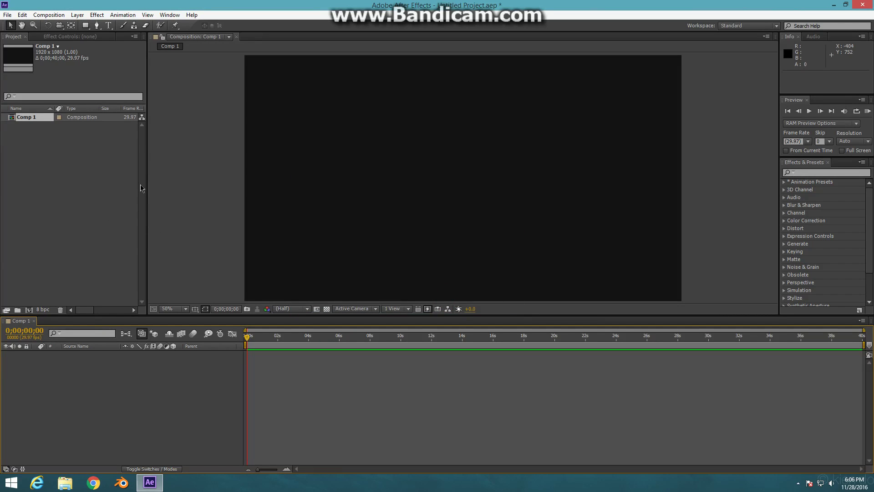
Step: Import the portrait JPEG from the Downloads folder into the project
{"action": "left_click", "coordinate": [35, 168]}
{"action": "left_click", "coordinate": [89, 119]}
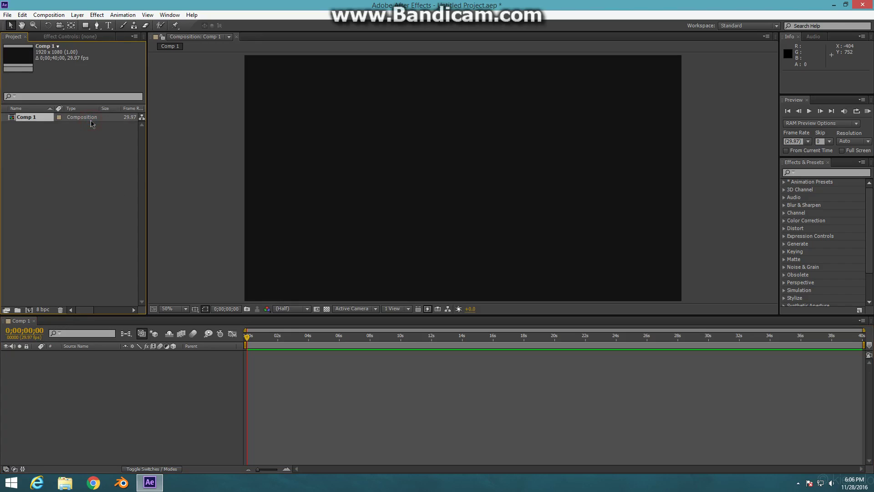
{"action": "double_click", "coordinate": [68, 206]}
{"action": "left_click", "coordinate": [314, 147]}
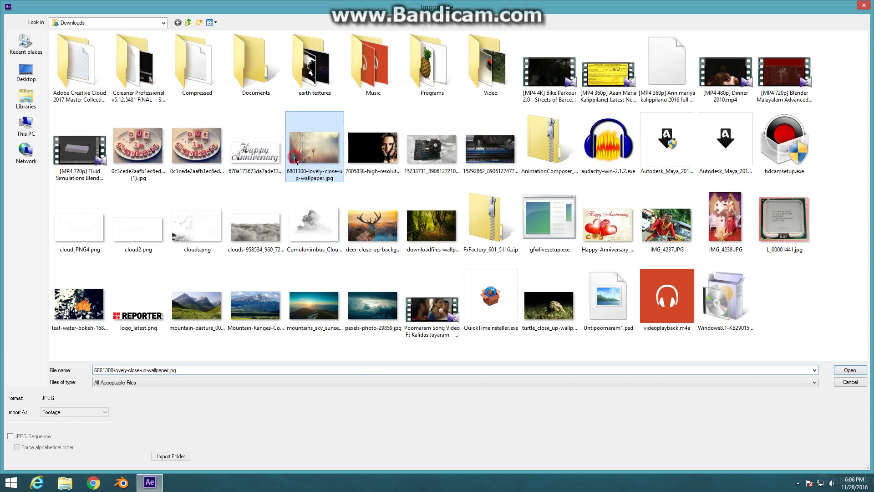
{"action": "left_click", "coordinate": [373, 147]}
{"action": "left_click", "coordinate": [840, 371]}
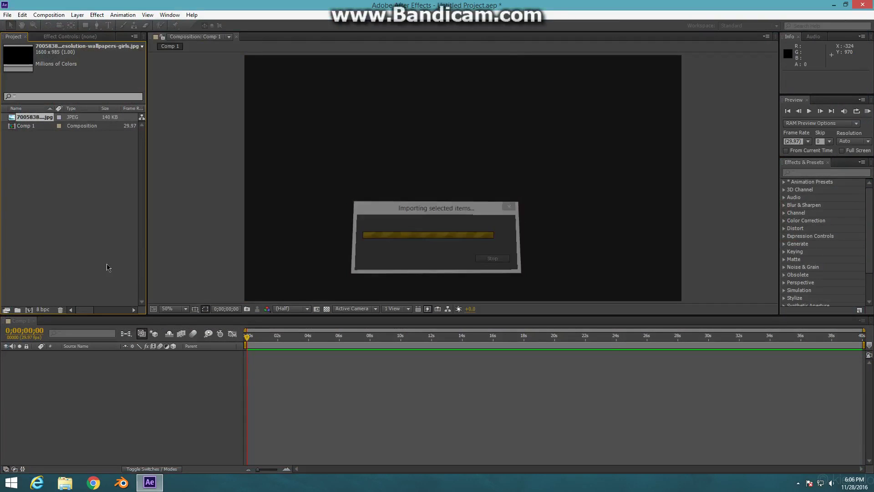
Step: Add the imported JPEG to the Comp 1 timeline as a layer
{"action": "left_click", "coordinate": [36, 152]}
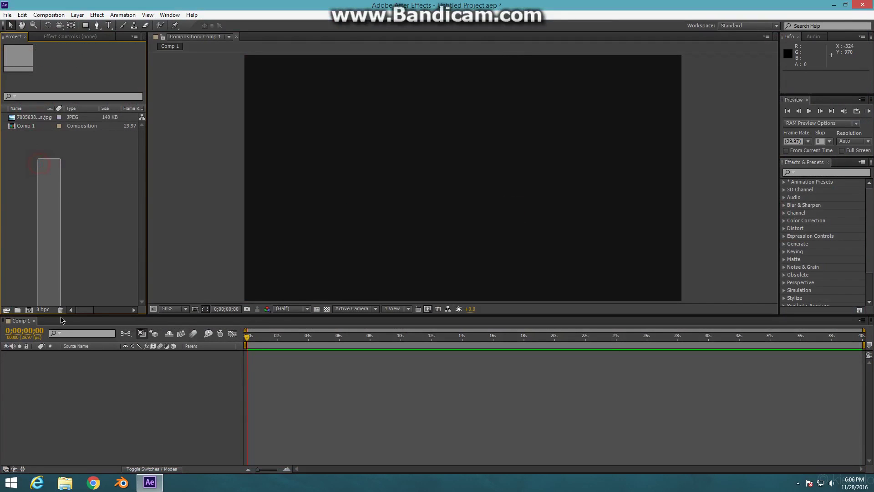
{"action": "left_click", "coordinate": [73, 168]}
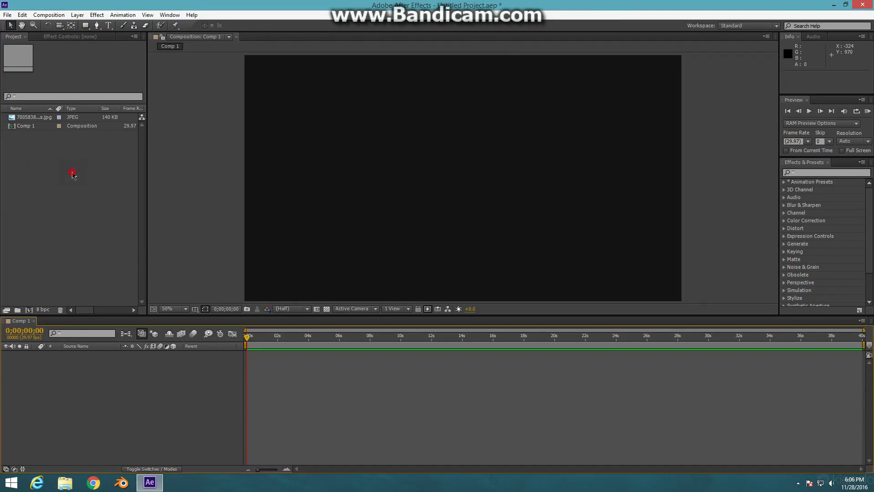
{"action": "left_click", "coordinate": [39, 153]}
{"action": "left_click", "coordinate": [126, 390]}
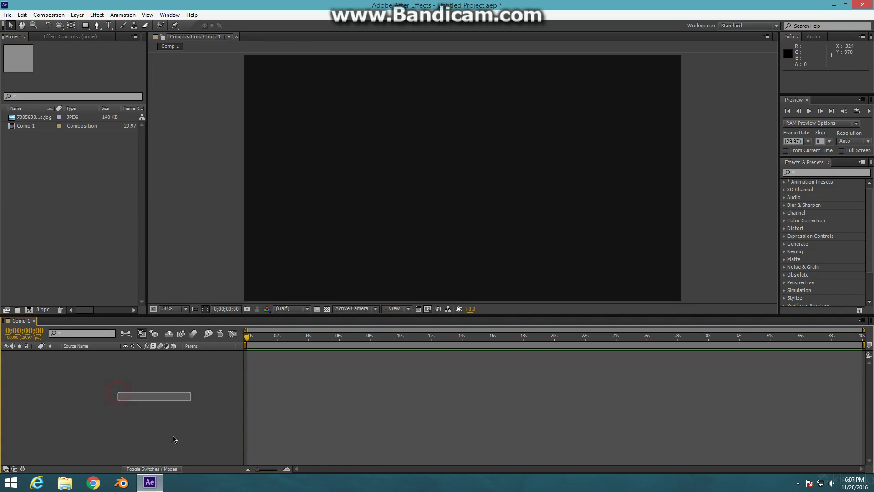
{"action": "left_click_drag", "start_coordinate": [152, 406], "coordinate": [161, 421]}
{"action": "mouse_move", "coordinate": [240, 431]}
{"action": "left_mouse_down"}
{"action": "mouse_move", "coordinate": [96, 403]}
{"action": "mouse_move", "coordinate": [91, 434]}
{"action": "mouse_move", "coordinate": [126, 420]}
{"action": "mouse_move", "coordinate": [73, 430]}
{"action": "left_mouse_up"}
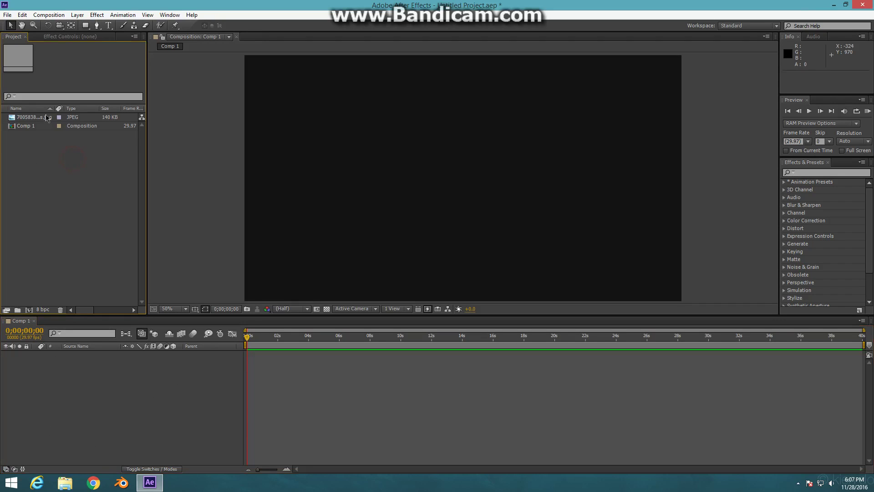
{"action": "mouse_move", "coordinate": [28, 117]}
{"action": "left_mouse_down"}
{"action": "mouse_move", "coordinate": [91, 322]}
{"action": "mouse_move", "coordinate": [91, 399]}
{"action": "left_mouse_up"}
Step: Shift the photo left and up in the frame, then deselect it
{"action": "mouse_move", "coordinate": [514, 224]}
{"action": "left_mouse_down"}
{"action": "mouse_move", "coordinate": [498, 242]}
{"action": "mouse_move", "coordinate": [535, 259]}
{"action": "left_mouse_up"}
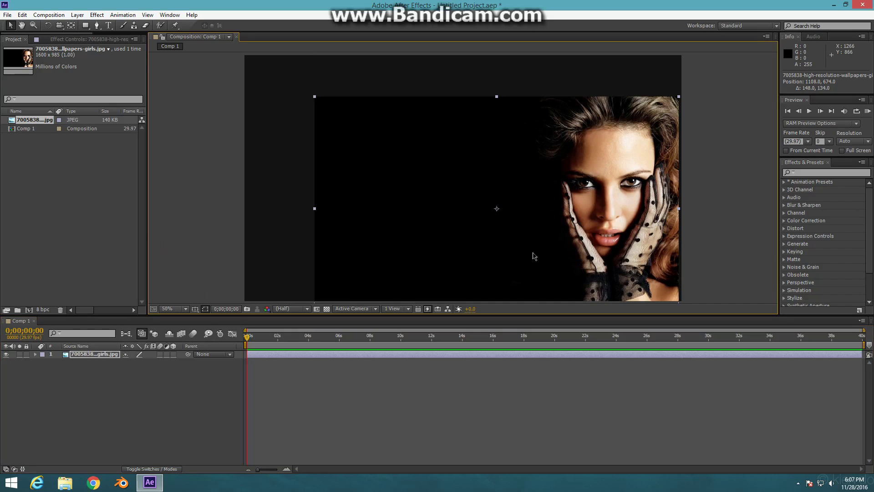
{"action": "left_click_drag", "start_coordinate": [507, 225], "coordinate": [462, 198]}
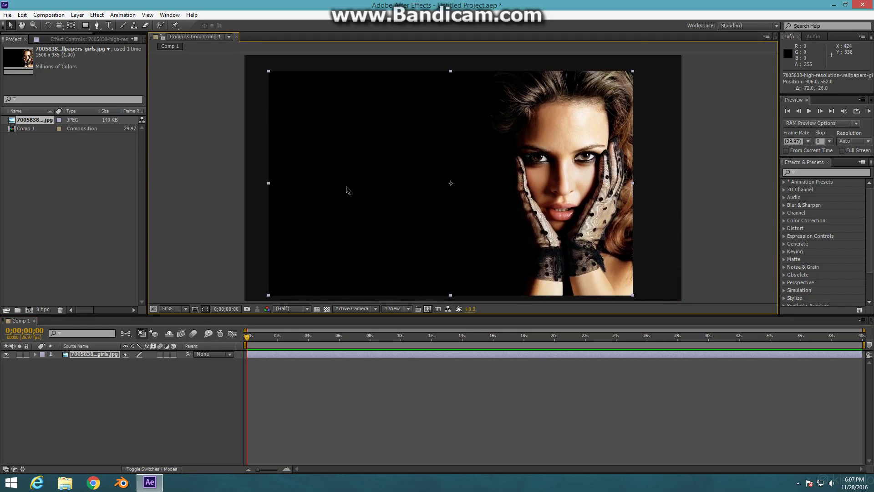
{"action": "left_click", "coordinate": [58, 207]}
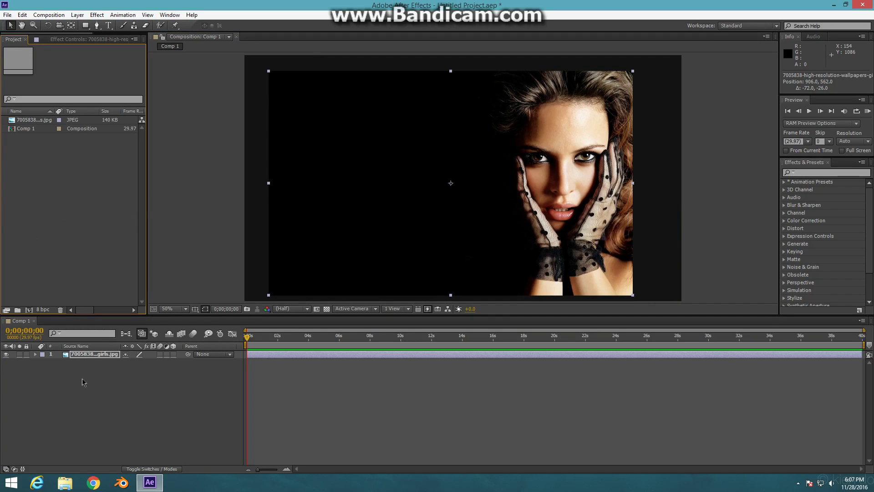
{"action": "left_click", "coordinate": [110, 413]}
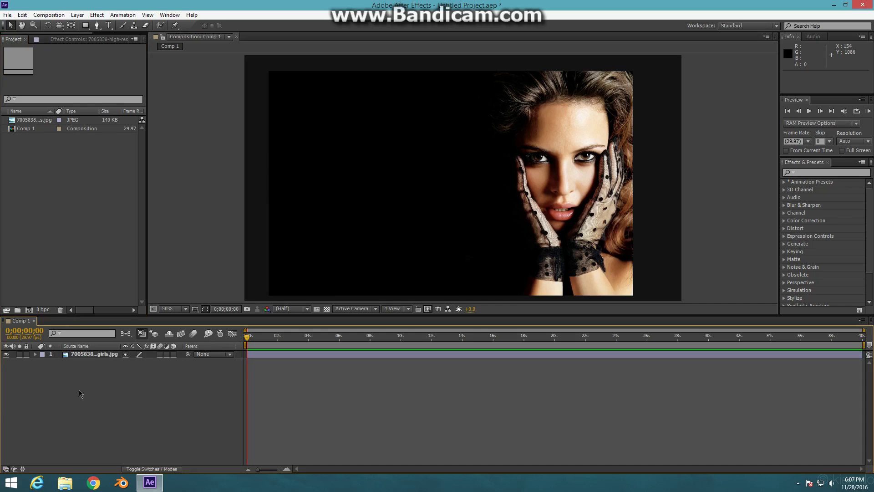
{"action": "left_click", "coordinate": [280, 258]}
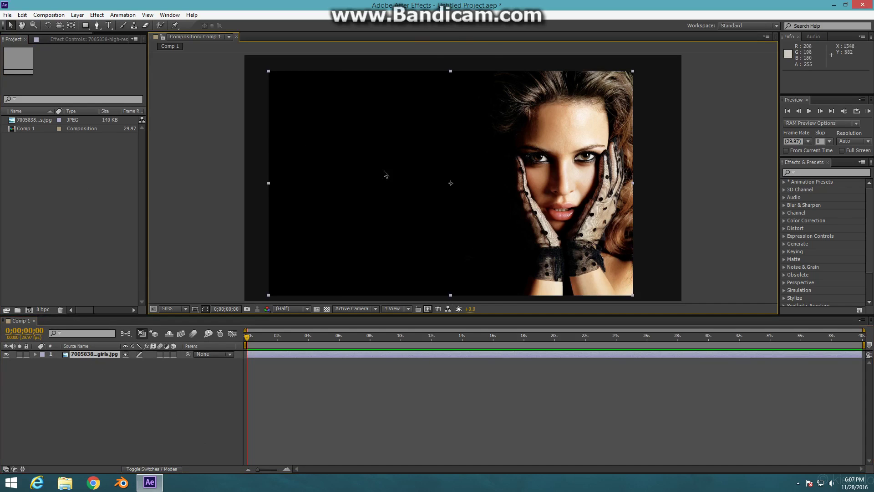
{"action": "left_click", "coordinate": [439, 427]}
Step: Key the photo layer's Anchor Point at 0;00 and Position at 0;00;04;11
{"action": "left_click_drag", "start_coordinate": [247, 337], "coordinate": [308, 387]}
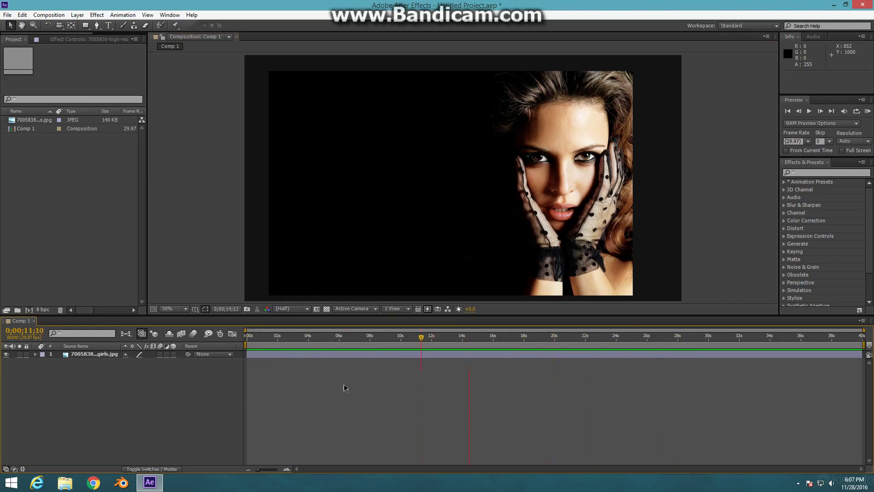
{"action": "key", "text": "Home"}
{"action": "left_click", "coordinate": [87, 354]}
{"action": "left_click", "coordinate": [35, 354]}
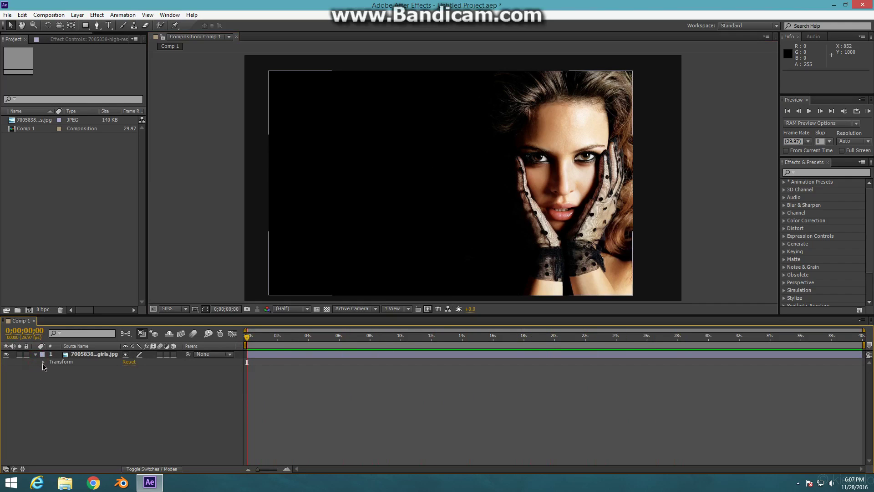
{"action": "left_click", "coordinate": [43, 362]}
{"action": "left_click", "coordinate": [59, 369]}
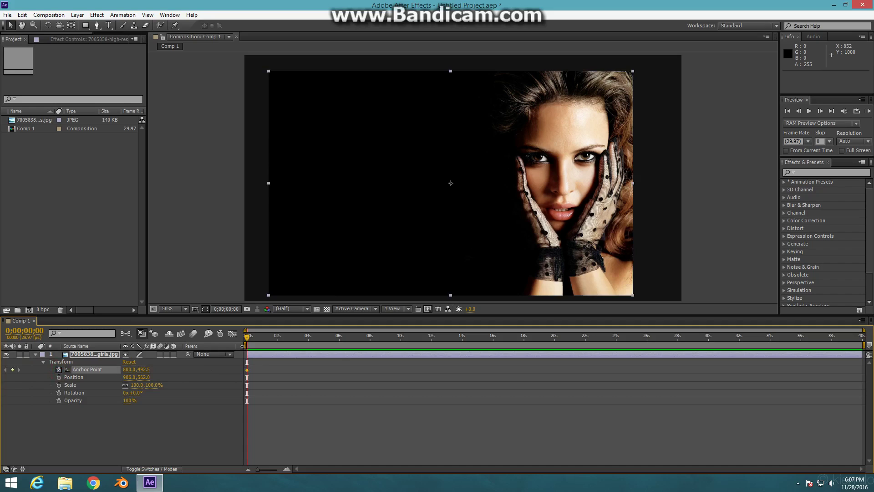
{"action": "left_click", "coordinate": [314, 337]}
{"action": "left_click", "coordinate": [59, 378]}
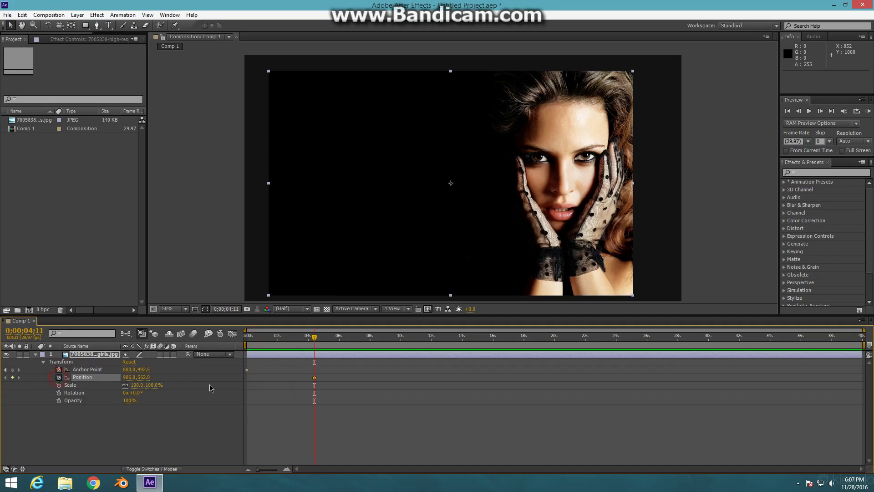
Step: Key Scale at 100% at 0;00;09;02 and 169% near the start, then preview
{"action": "left_click_drag", "start_coordinate": [315, 340], "coordinate": [386, 339]}
{"action": "left_click", "coordinate": [59, 385]}
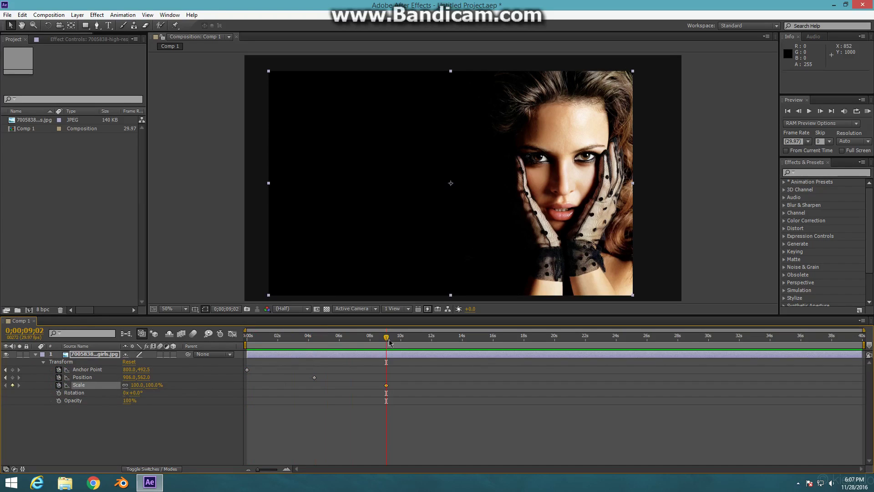
{"action": "left_click_drag", "start_coordinate": [386, 336], "coordinate": [252, 337]}
{"action": "left_click_drag", "start_coordinate": [141, 387], "coordinate": [182, 391]}
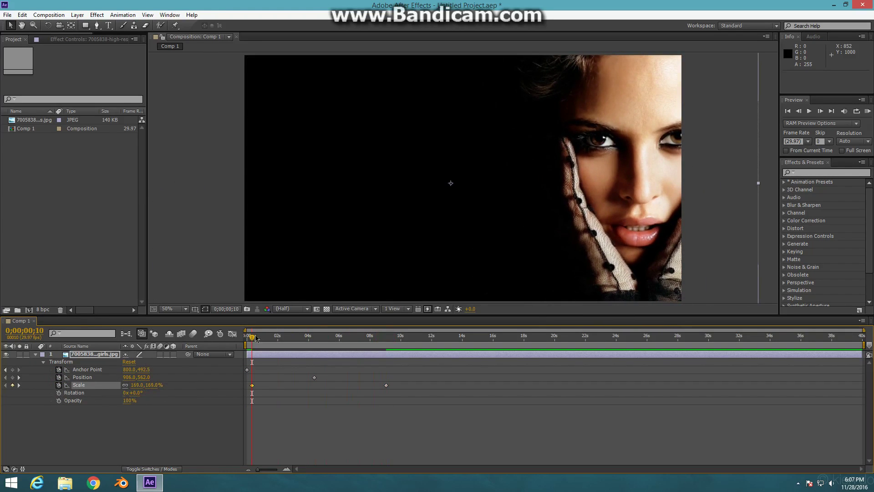
{"action": "left_click_drag", "start_coordinate": [253, 338], "coordinate": [230, 347]}
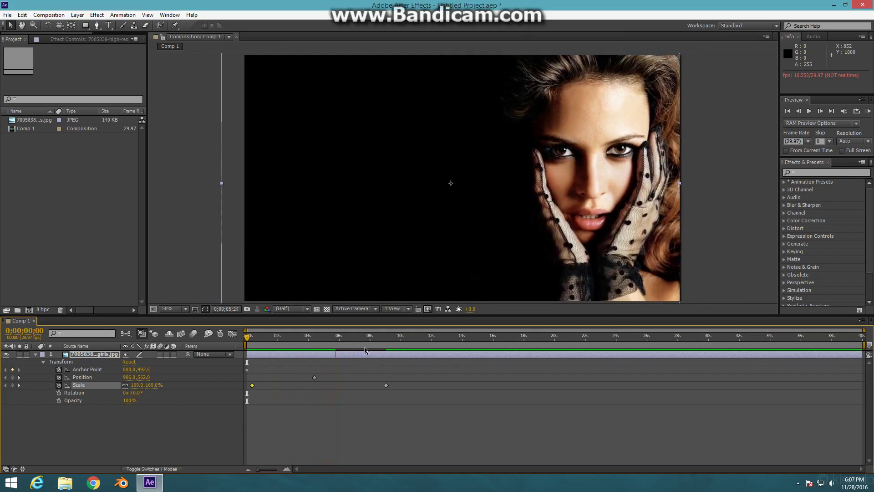
{"action": "key", "text": "space"}
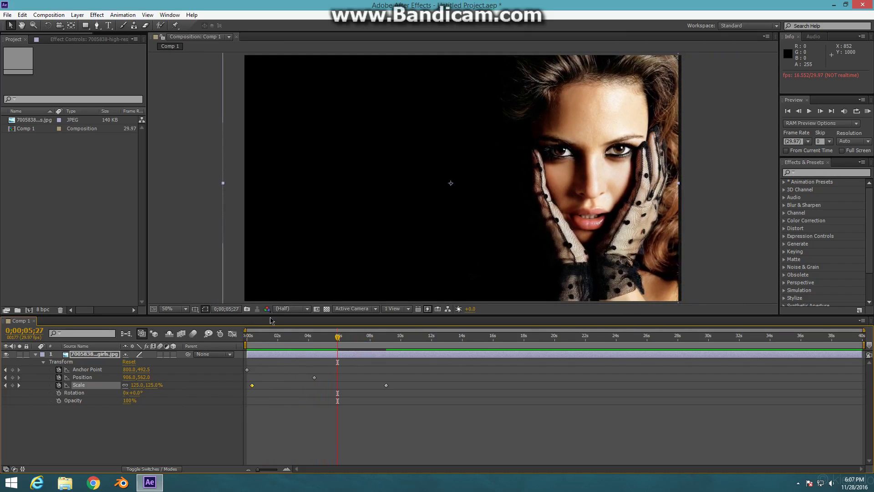
{"action": "mouse_move", "coordinate": [270, 316]}
{"action": "left_mouse_down"}
{"action": "mouse_move", "coordinate": [362, 133]}
{"action": "mouse_move", "coordinate": [273, 351]}
{"action": "left_mouse_up"}
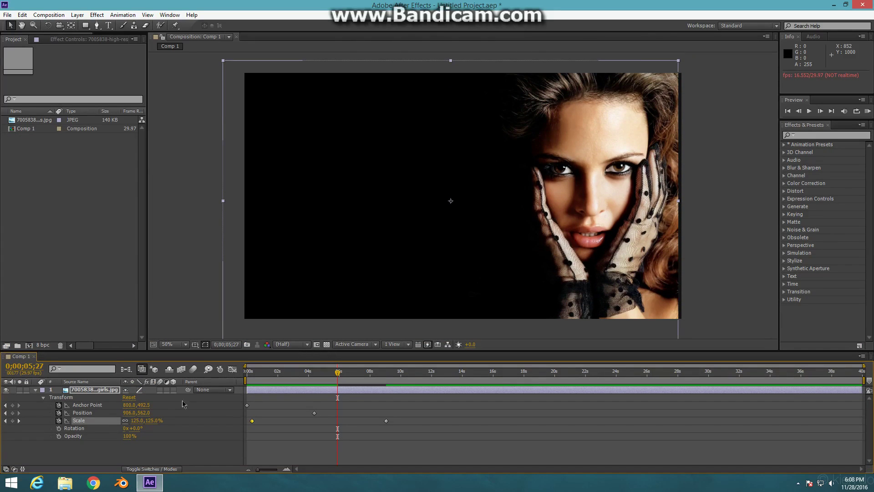
Step: Collapse the portrait layer's Transform properties and raise the viewer/timeline divider
{"action": "left_click", "coordinate": [36, 396]}
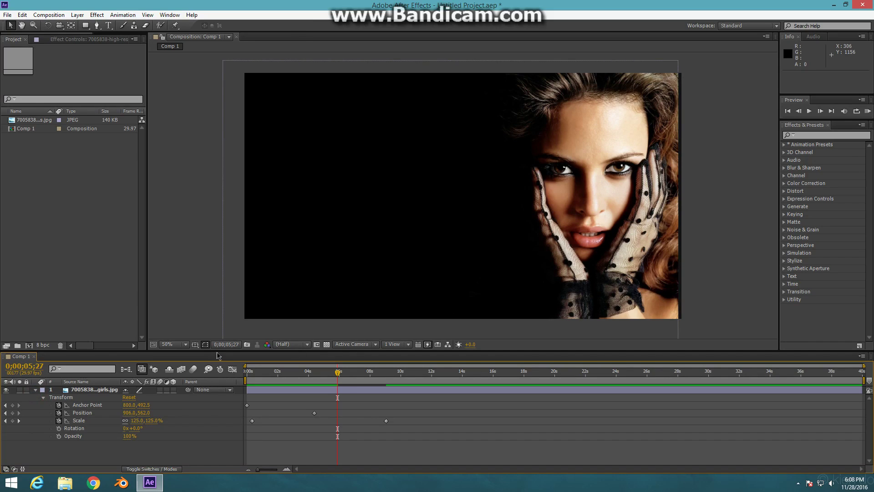
{"action": "left_click", "coordinate": [36, 389]}
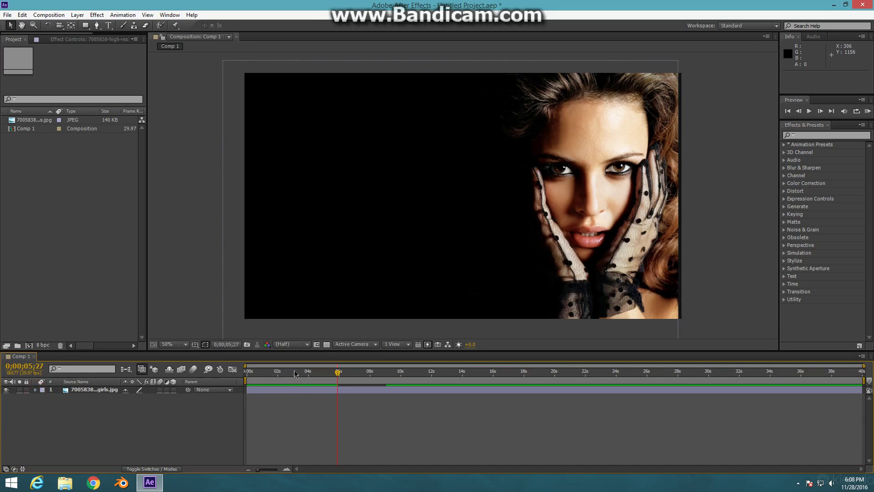
{"action": "left_click_drag", "start_coordinate": [302, 351], "coordinate": [310, 323]}
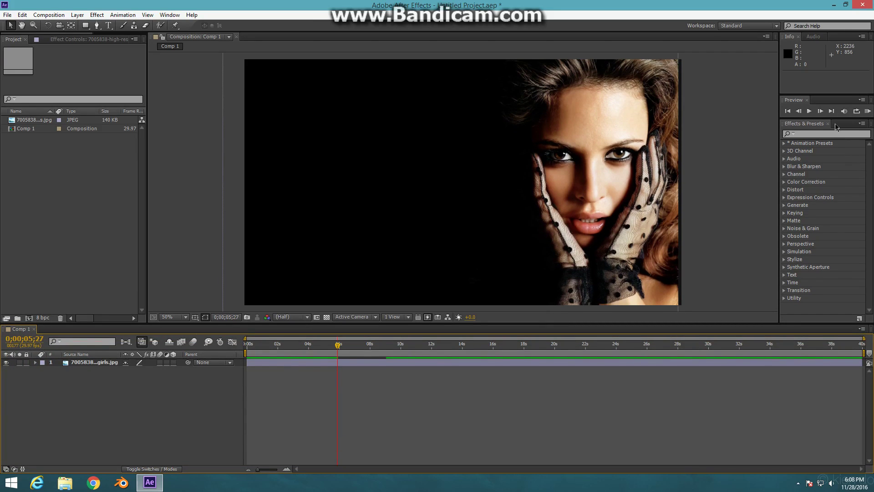
Step: Browse the Blur & Sharpen category in Effects & Presets, including Gaussian Blur, without applying it
{"action": "mouse_move", "coordinate": [836, 127]}
{"action": "left_mouse_down"}
{"action": "mouse_move", "coordinate": [739, 104]}
{"action": "mouse_move", "coordinate": [811, 152]}
{"action": "left_mouse_up"}
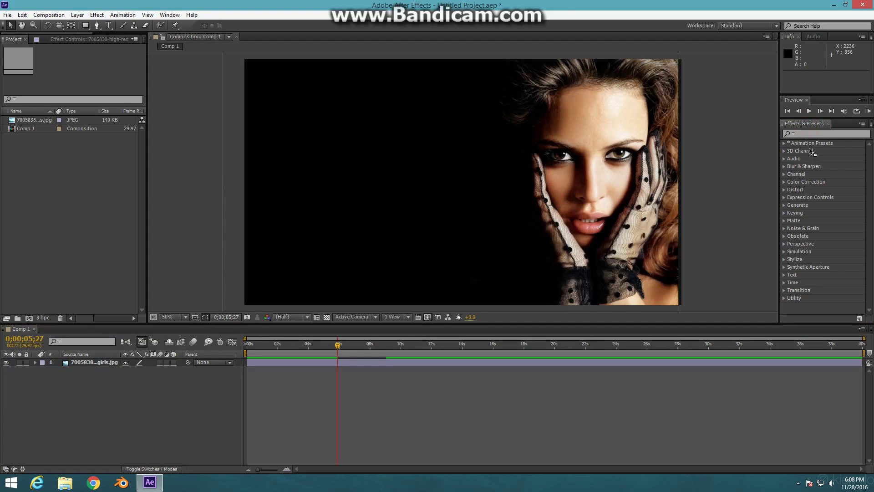
{"action": "left_click", "coordinate": [796, 214]}
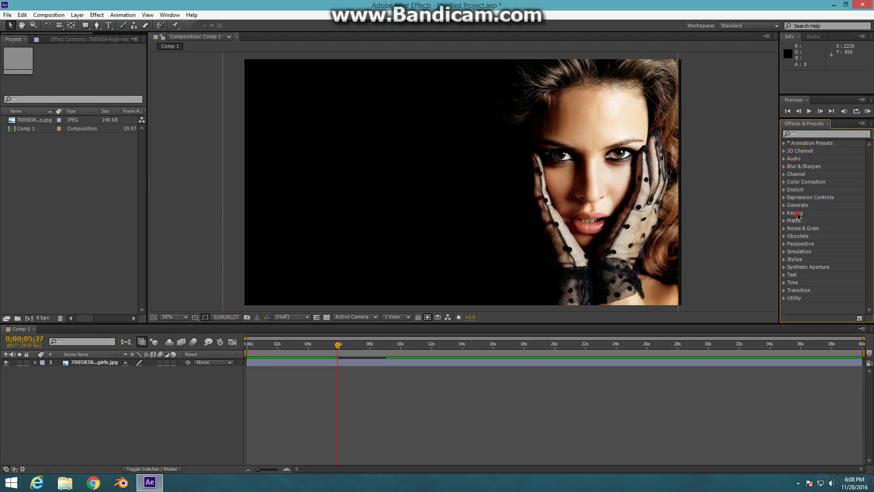
{"action": "left_click", "coordinate": [810, 135]}
{"action": "left_click", "coordinate": [784, 167]}
{"action": "left_click", "coordinate": [798, 182]}
{"action": "left_click", "coordinate": [819, 259]}
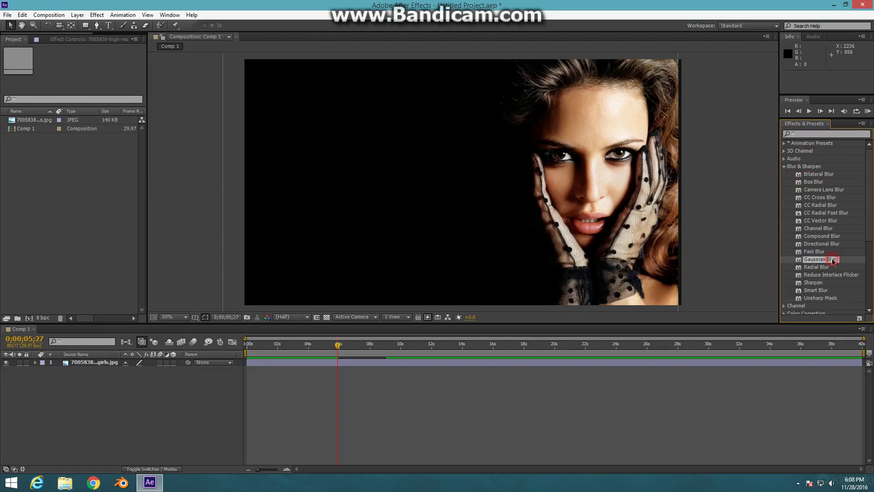
{"action": "scroll", "coordinate": [821, 237], "scroll_direction": "down", "scroll_amount": 3}
{"action": "scroll", "coordinate": [821, 222], "scroll_direction": "up", "scroll_amount": 3}
{"action": "left_click", "coordinate": [784, 167]}
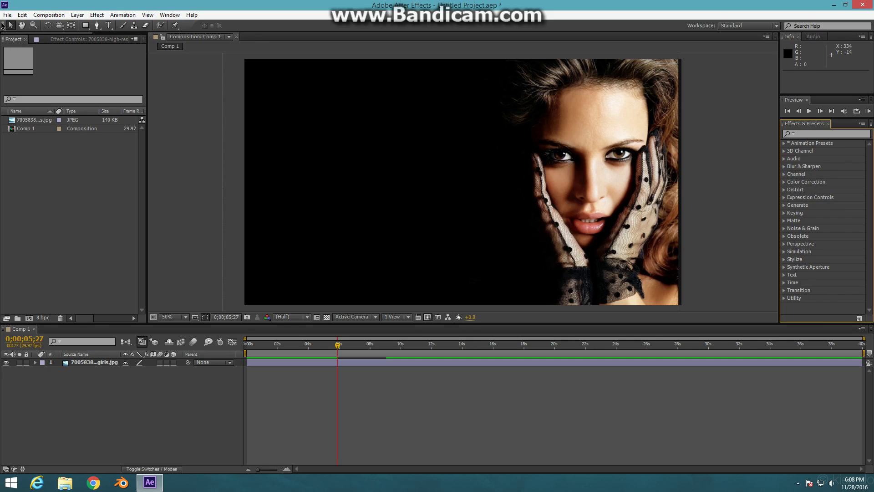
Step: Look through the File, Edit, Effect and Animation menus
{"action": "left_click", "coordinate": [8, 14]}
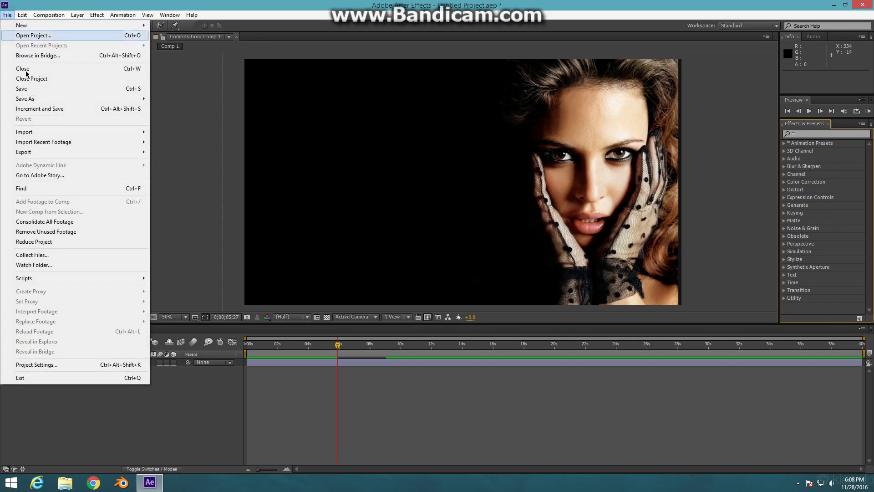
{"action": "left_click", "coordinate": [22, 15]}
{"action": "left_click", "coordinate": [48, 14]}
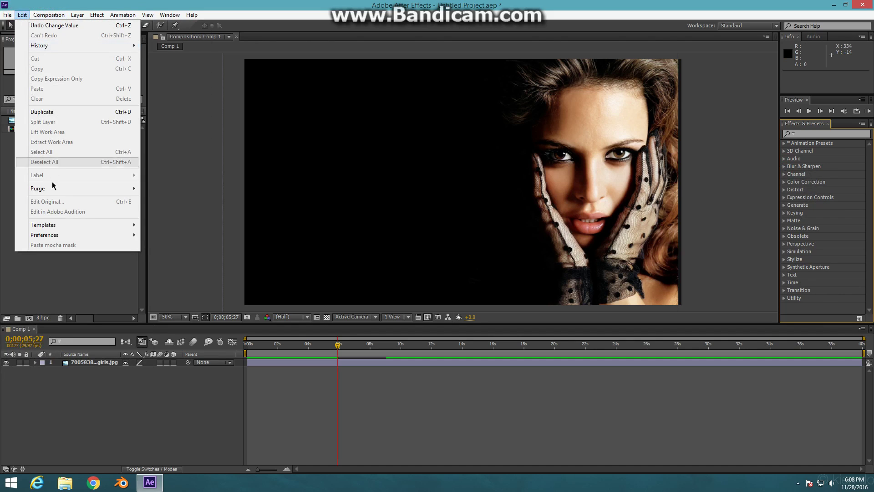
{"action": "left_click", "coordinate": [97, 15]}
{"action": "left_click", "coordinate": [97, 15]}
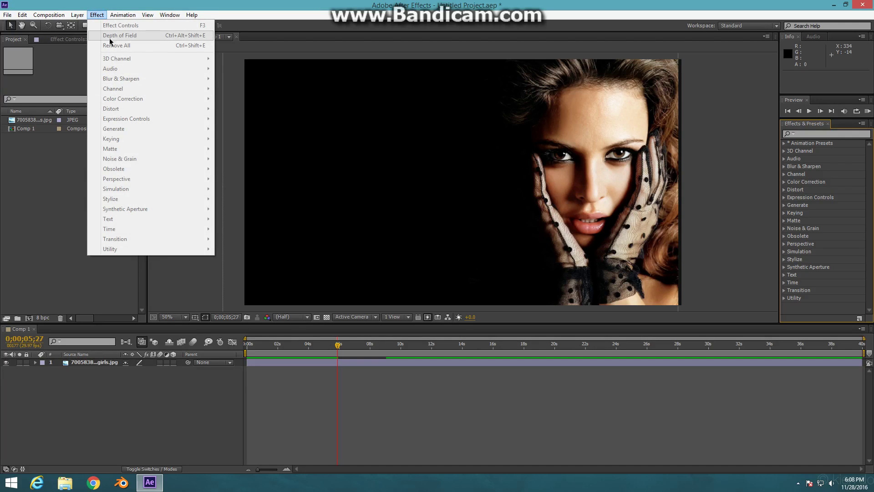
{"action": "left_click", "coordinate": [122, 15]}
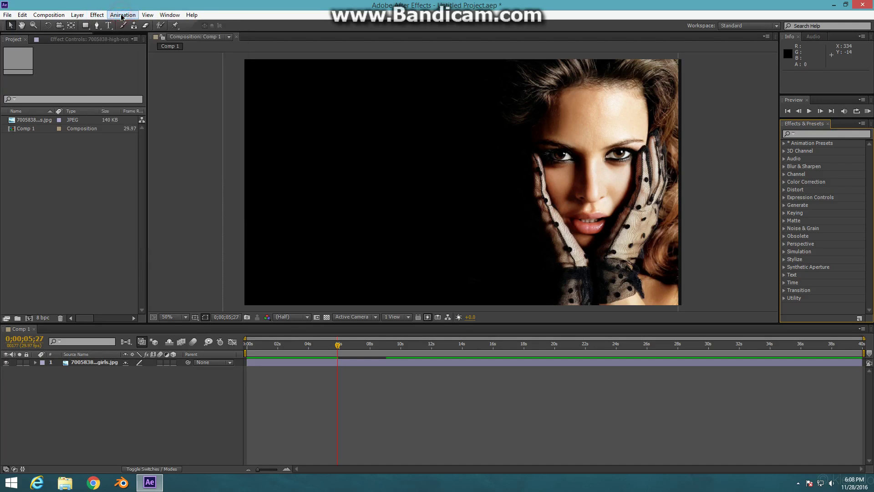
{"action": "left_click", "coordinate": [122, 17]}
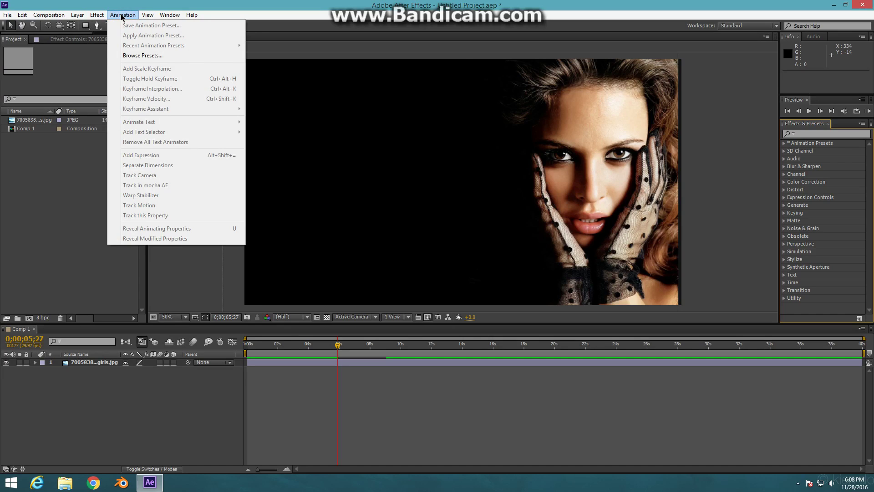
Step: Select the portrait layer and choose View > Lock Guides
{"action": "mouse_move", "coordinate": [148, 15]}
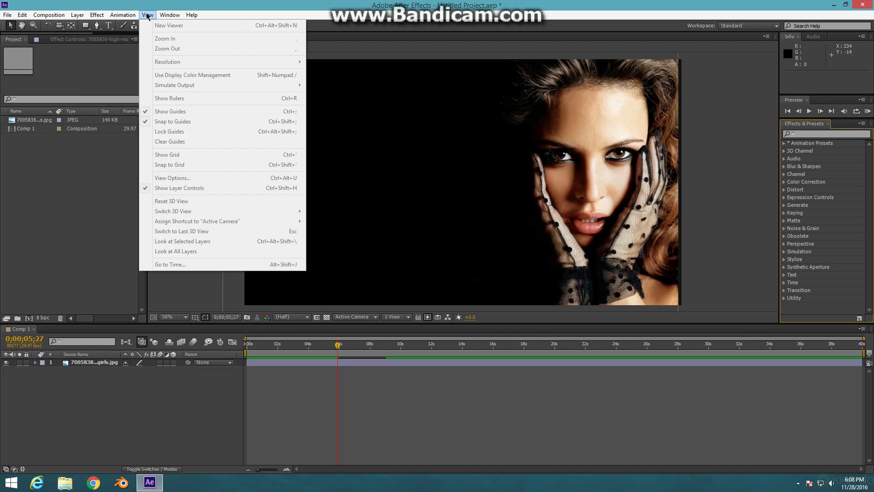
{"action": "left_click", "coordinate": [425, 162]}
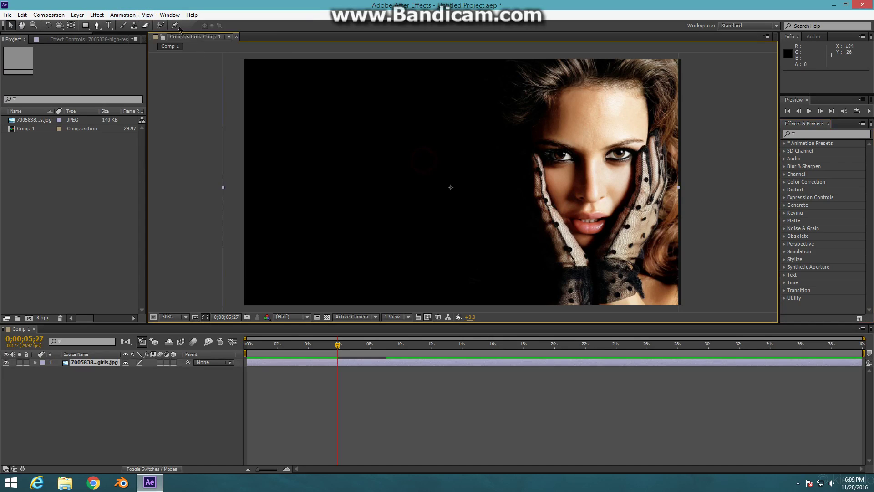
{"action": "left_click", "coordinate": [147, 15]}
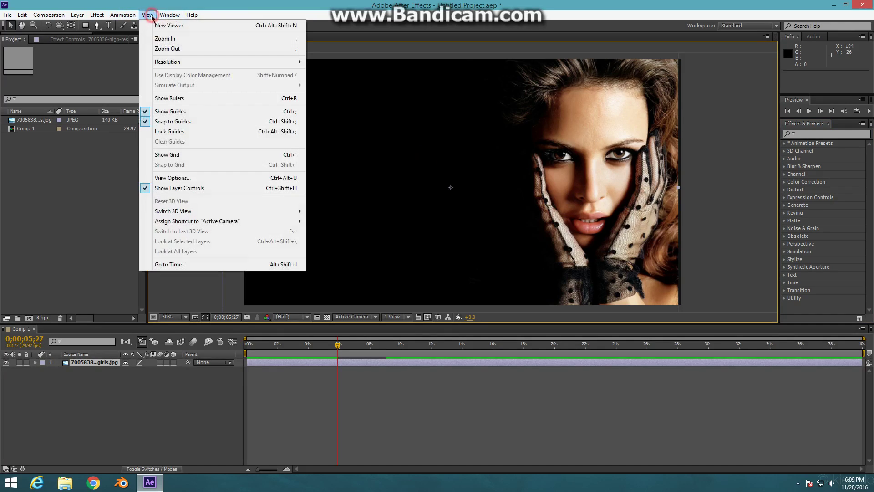
{"action": "left_click", "coordinate": [191, 131]}
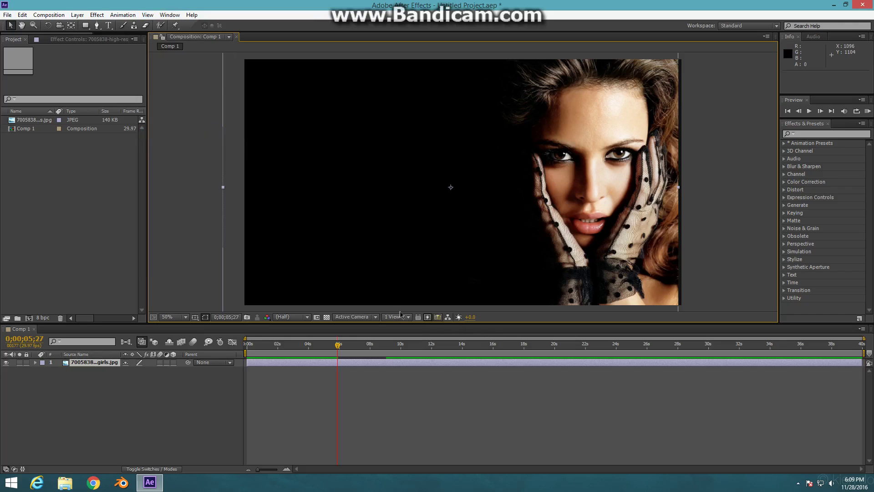
Step: Turn View > Show Layer Controls off and back on
{"action": "left_click", "coordinate": [148, 14]}
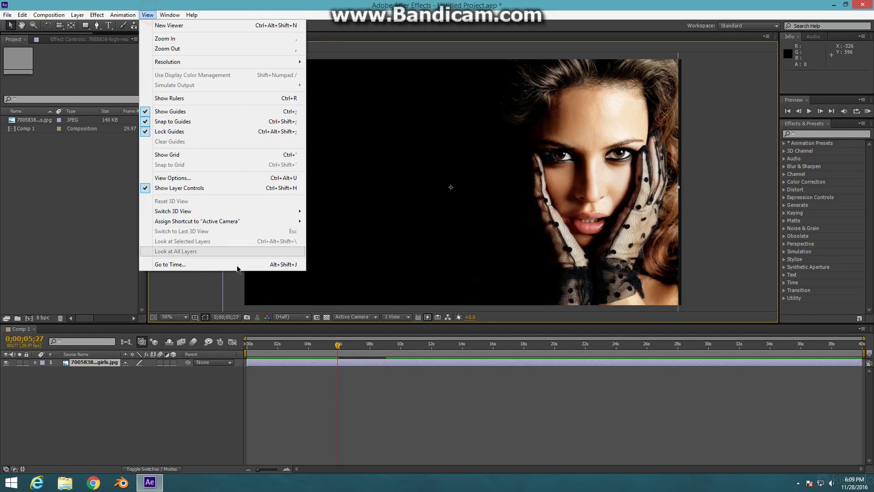
{"action": "left_click", "coordinate": [195, 188]}
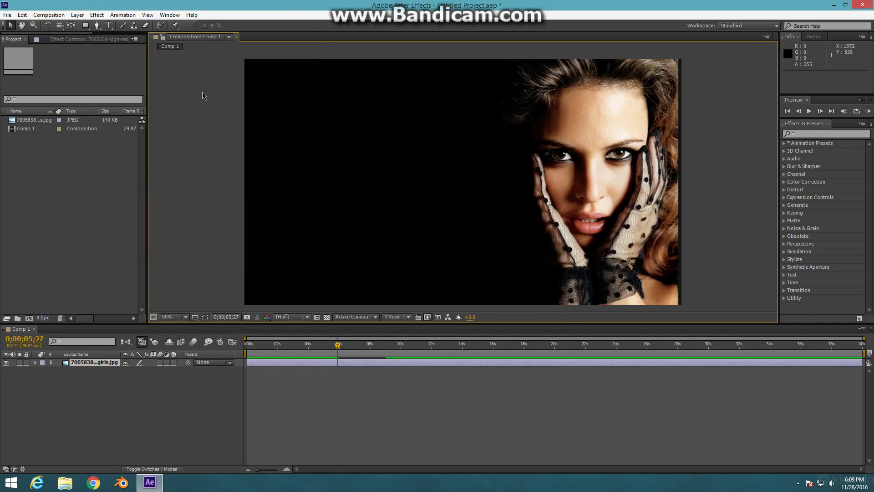
{"action": "left_click", "coordinate": [147, 14]}
{"action": "left_click", "coordinate": [173, 189]}
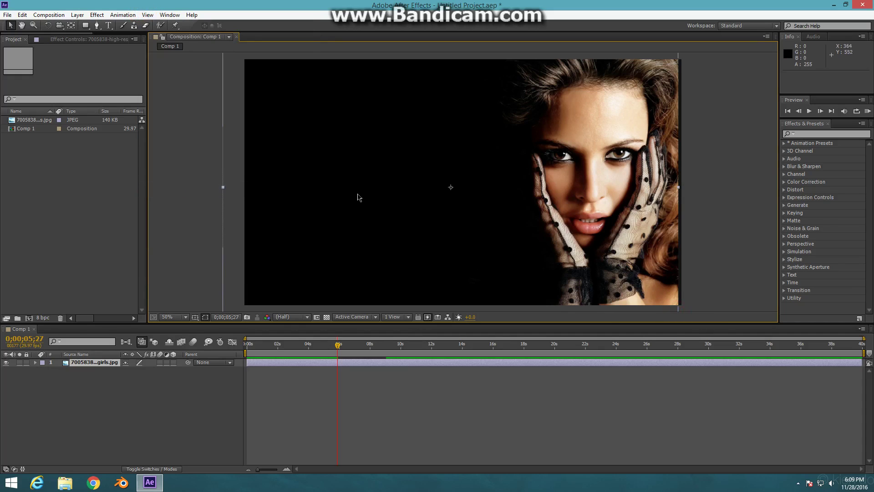
{"action": "scroll", "coordinate": [396, 164], "scroll_direction": "down", "scroll_amount": 4}
{"action": "scroll", "coordinate": [438, 160], "scroll_direction": "up", "scroll_amount": 4}
{"action": "scroll", "coordinate": [327, 152], "scroll_direction": "down", "scroll_amount": 4}
Step: Hide layer controls, reposition the portrait so the face fills the right, then show controls again
{"action": "scroll", "coordinate": [448, 181], "scroll_direction": "up", "scroll_amount": 2}
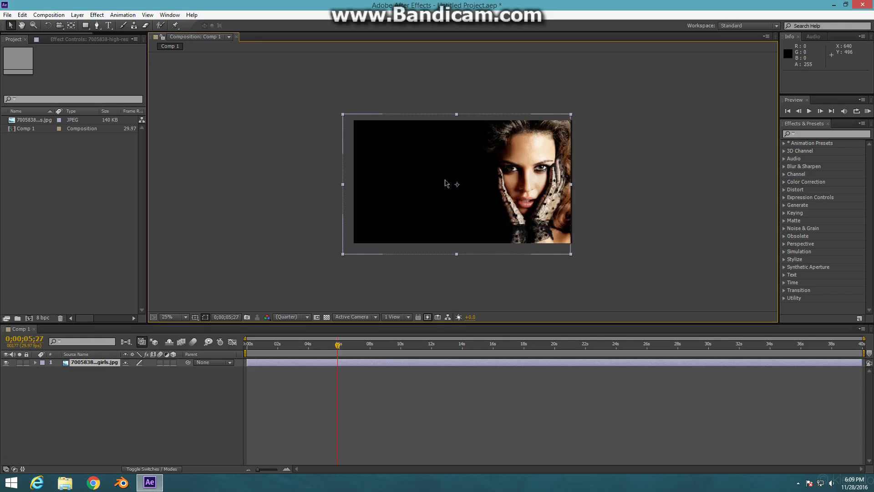
{"action": "left_click", "coordinate": [148, 14]}
{"action": "left_click", "coordinate": [179, 188]}
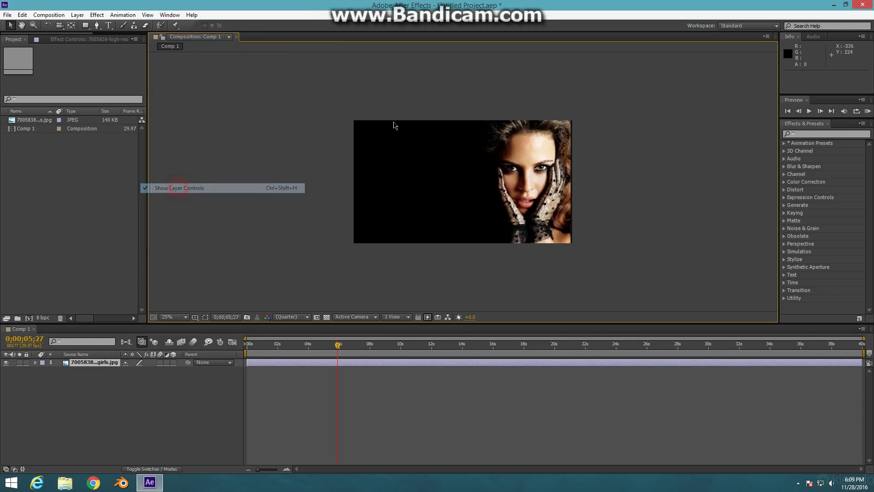
{"action": "left_click_drag", "start_coordinate": [386, 154], "coordinate": [476, 208]}
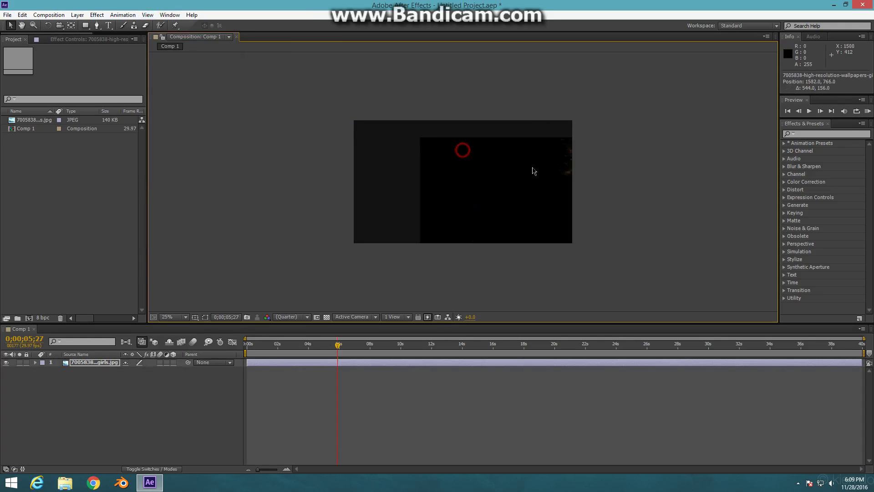
{"action": "left_click_drag", "start_coordinate": [501, 174], "coordinate": [406, 146]}
{"action": "left_click", "coordinate": [406, 146]}
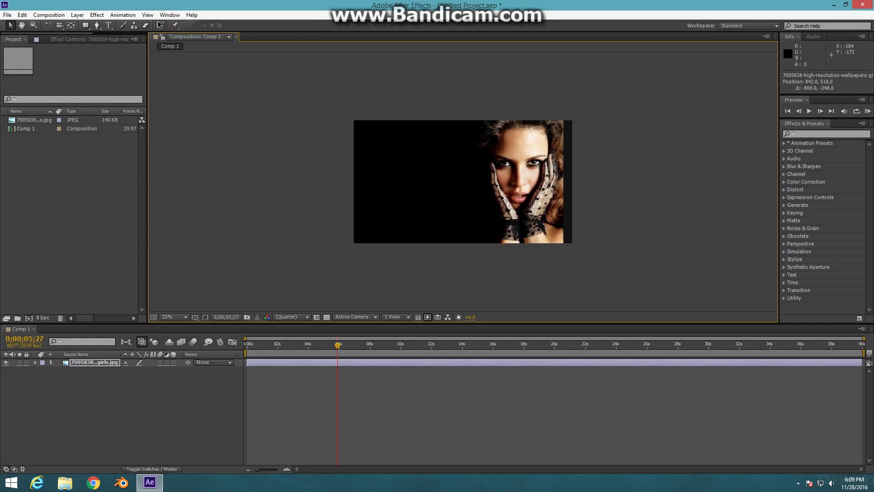
{"action": "left_click", "coordinate": [148, 15]}
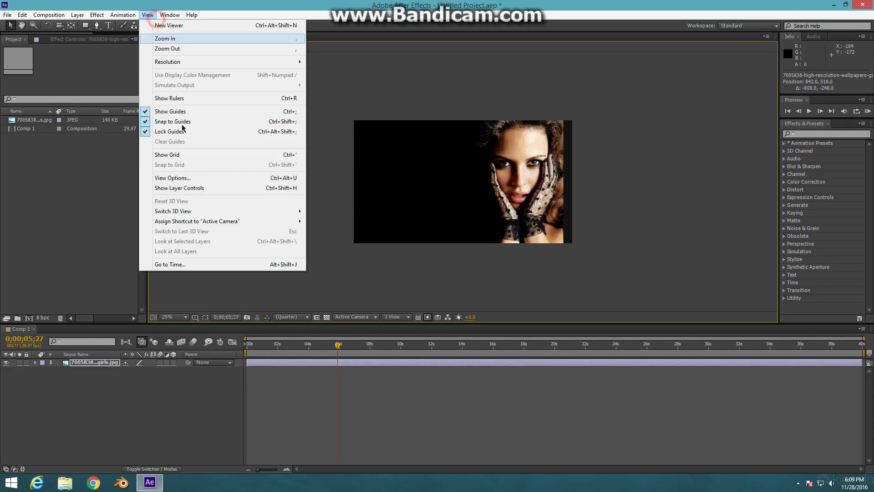
{"action": "left_click", "coordinate": [193, 188]}
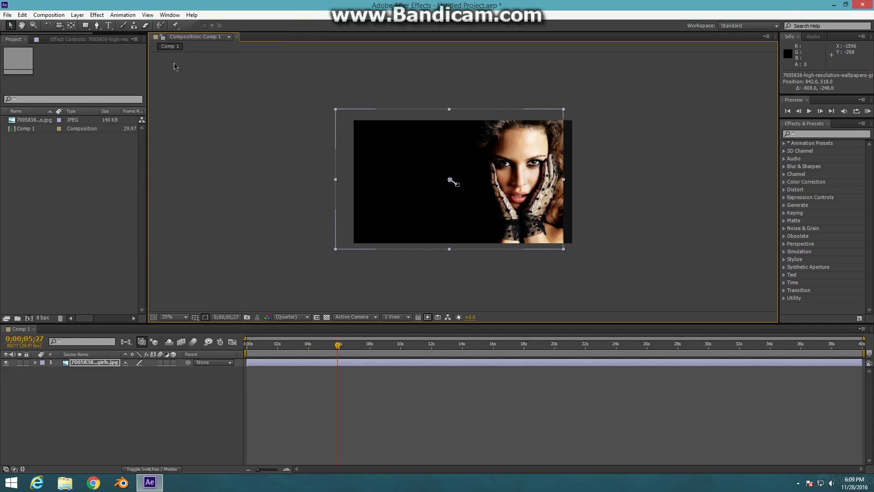
Step: Open and then close Window > Motion Sketch, and drag the playhead back to 0;00;00;00
{"action": "left_click", "coordinate": [170, 15]}
{"action": "left_click", "coordinate": [242, 130]}
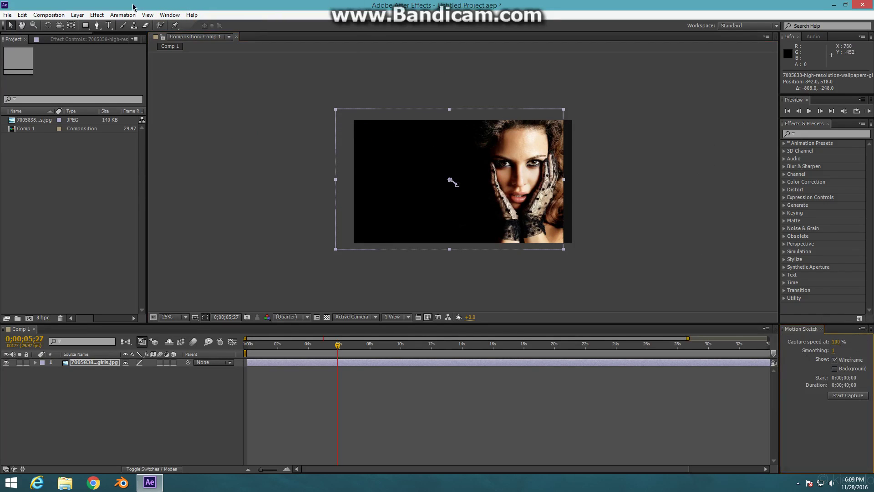
{"action": "left_click", "coordinate": [169, 14]}
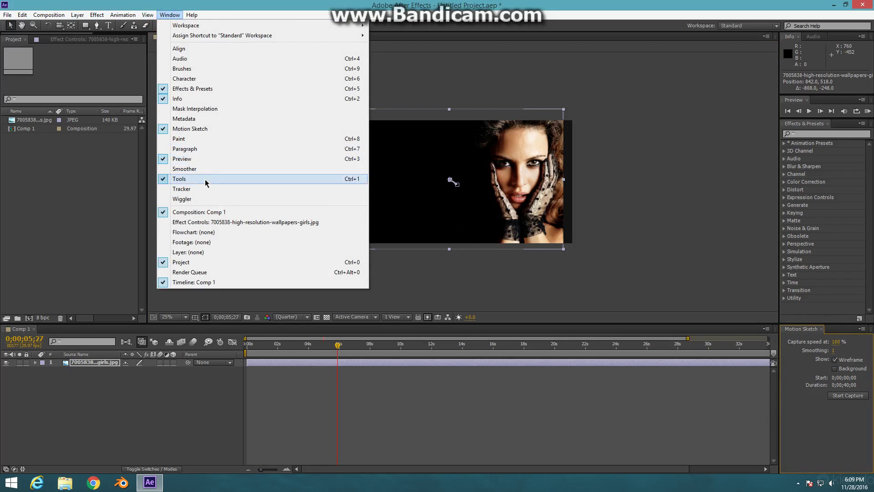
{"action": "left_click", "coordinate": [198, 128]}
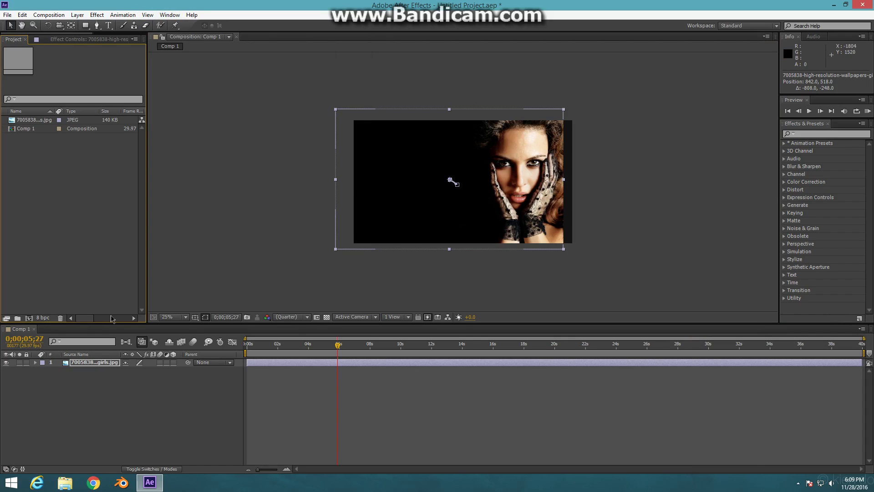
{"action": "mouse_move", "coordinate": [91, 317]}
{"action": "left_mouse_down"}
{"action": "mouse_move", "coordinate": [137, 317]}
{"action": "mouse_move", "coordinate": [86, 318]}
{"action": "left_mouse_up"}
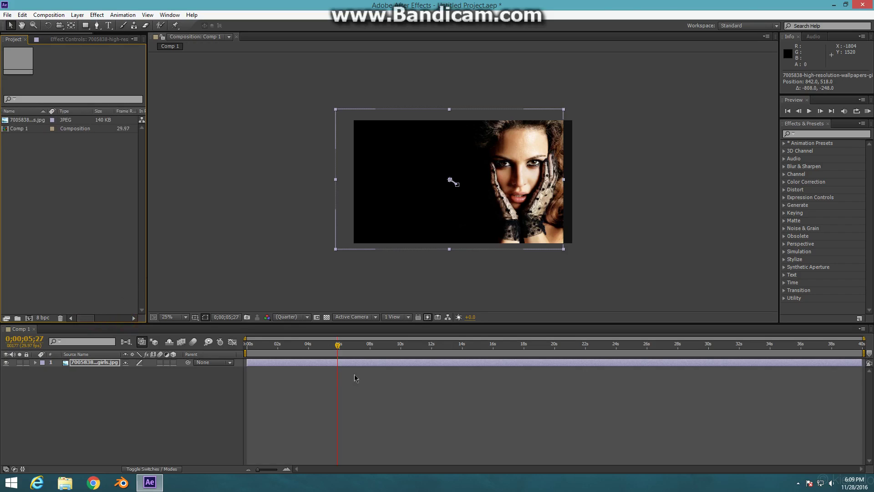
{"action": "left_click_drag", "start_coordinate": [337, 344], "coordinate": [246, 344]}
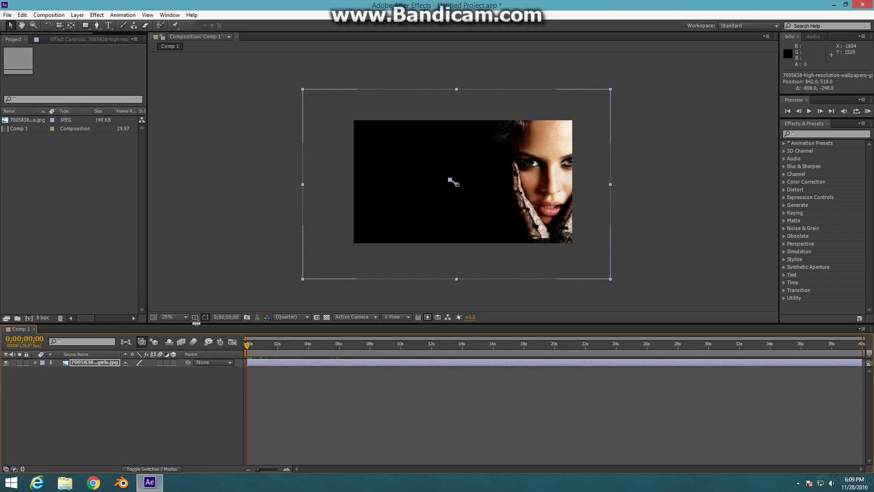
{"action": "key", "text": "space"}
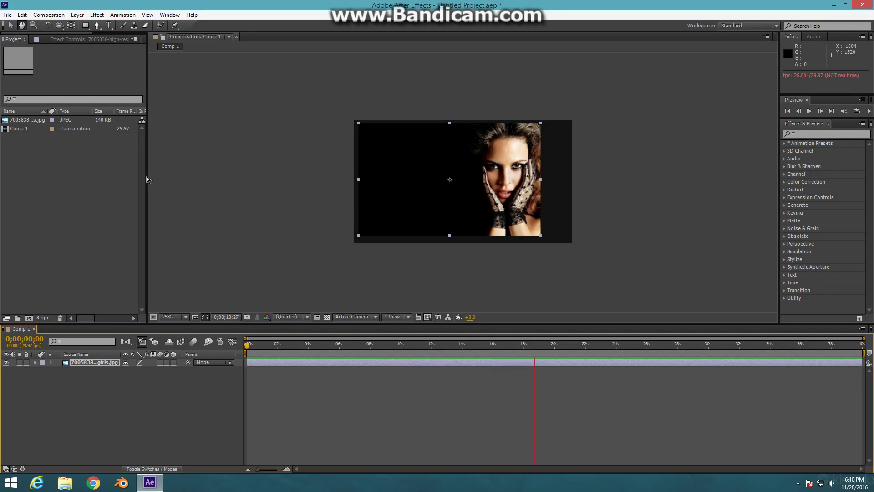
{"action": "left_click", "coordinate": [543, 345]}
{"action": "mouse_move", "coordinate": [530, 355]}
{"action": "left_mouse_down"}
{"action": "mouse_move", "coordinate": [245, 374]}
{"action": "mouse_move", "coordinate": [279, 351]}
{"action": "left_mouse_up"}
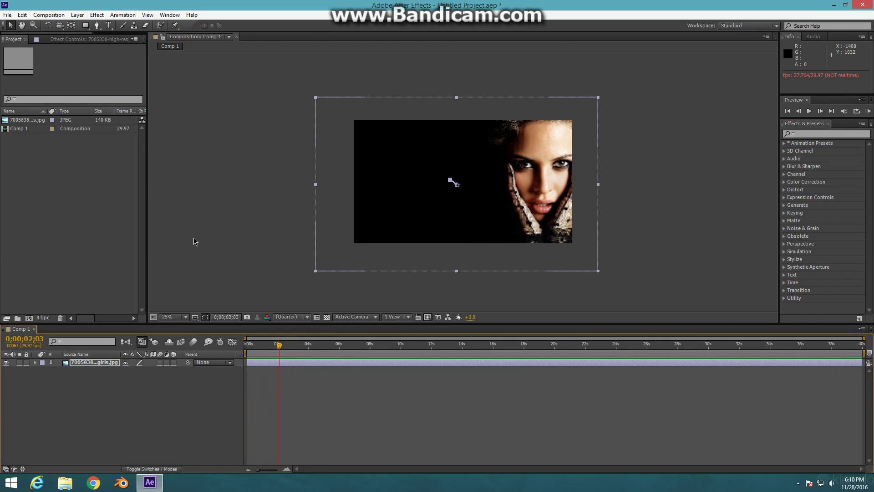
Step: Create an Untitled 1 folder by mistake in the Project panel and delete it
{"action": "left_click", "coordinate": [81, 191]}
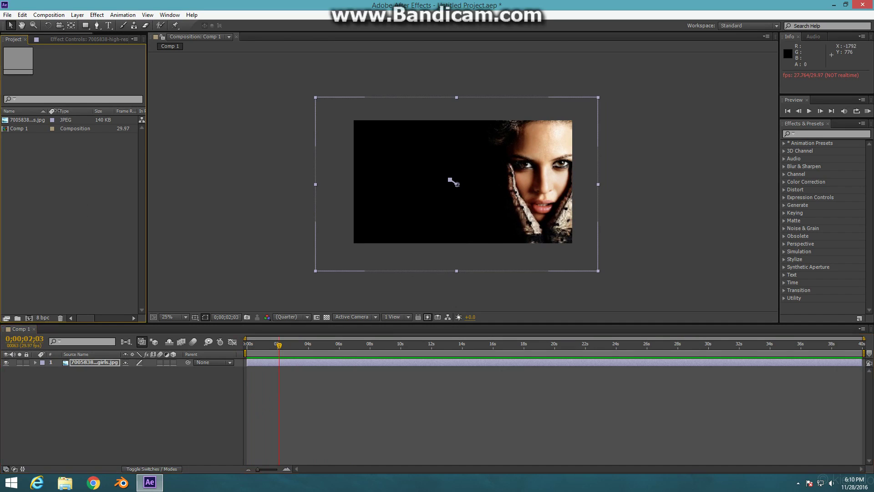
{"action": "left_click", "coordinate": [25, 129]}
{"action": "right_click", "coordinate": [75, 184]}
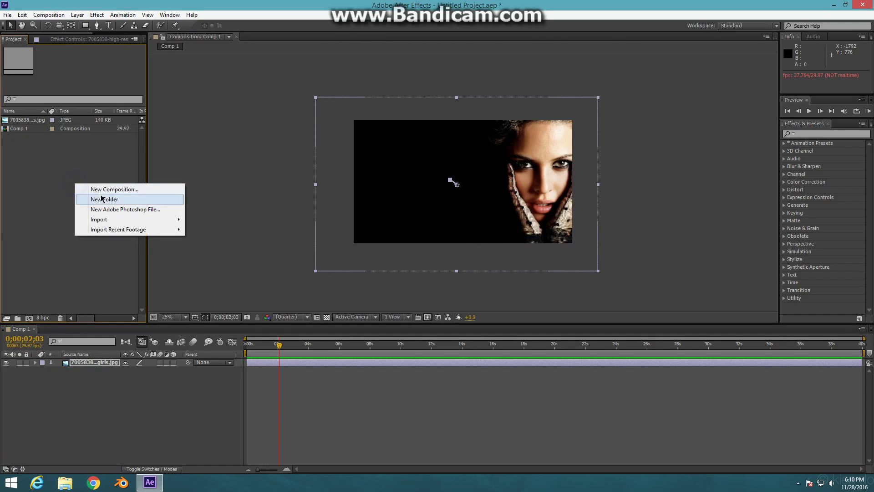
{"action": "left_click", "coordinate": [101, 199]}
{"action": "left_click", "coordinate": [89, 191]}
{"action": "left_click", "coordinate": [37, 137]}
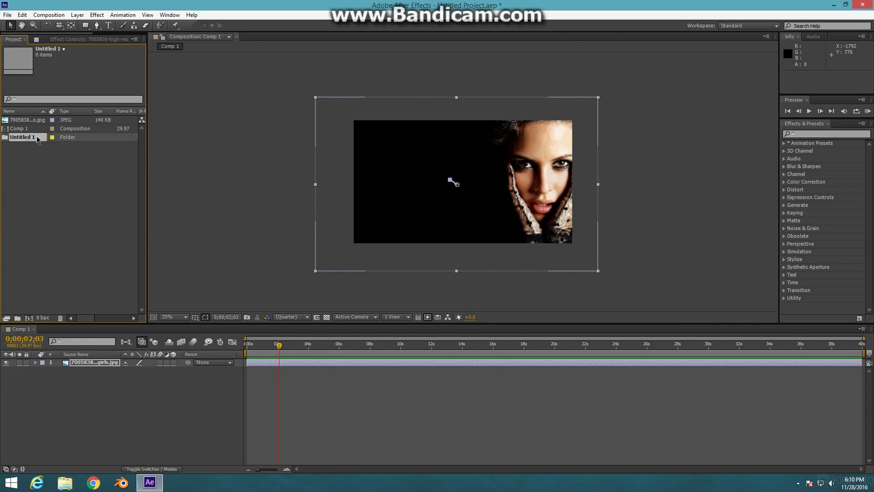
{"action": "key", "text": "Delete"}
Step: Create Comp 2 with default 1920×1080 settings
{"action": "right_click", "coordinate": [37, 138]}
{"action": "left_click", "coordinate": [63, 144]}
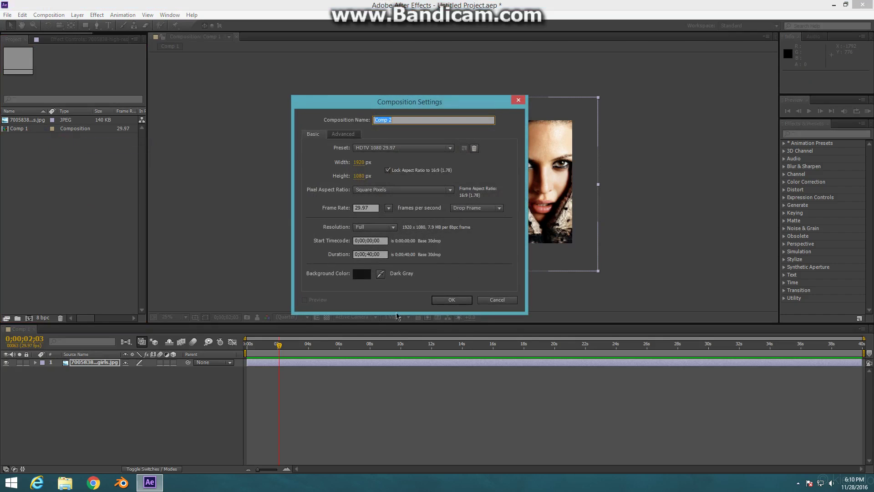
{"action": "left_click", "coordinate": [452, 300]}
{"action": "left_click", "coordinate": [21, 135]}
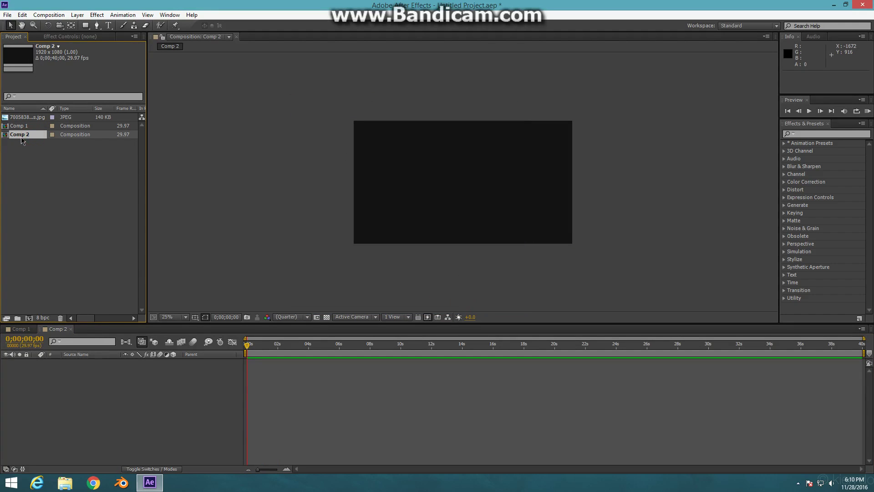
{"action": "left_click_drag", "start_coordinate": [22, 140], "coordinate": [119, 408]}
Step: Drag Comp 2 into the Comp 1 timeline as layer 2
{"action": "left_click", "coordinate": [15, 328]}
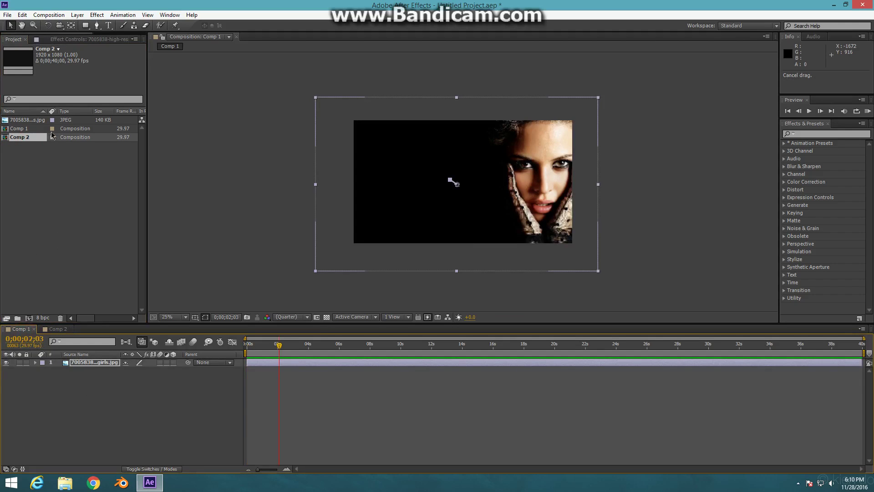
{"action": "left_click", "coordinate": [34, 129]}
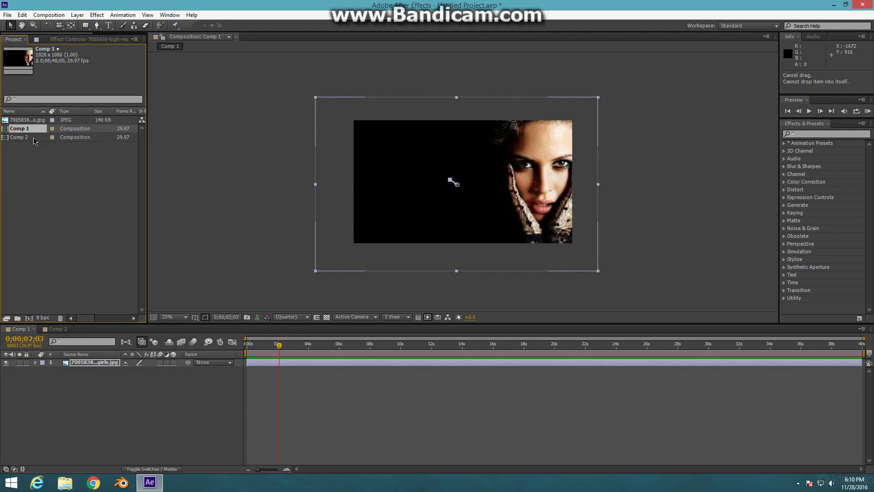
{"action": "left_click", "coordinate": [28, 138]}
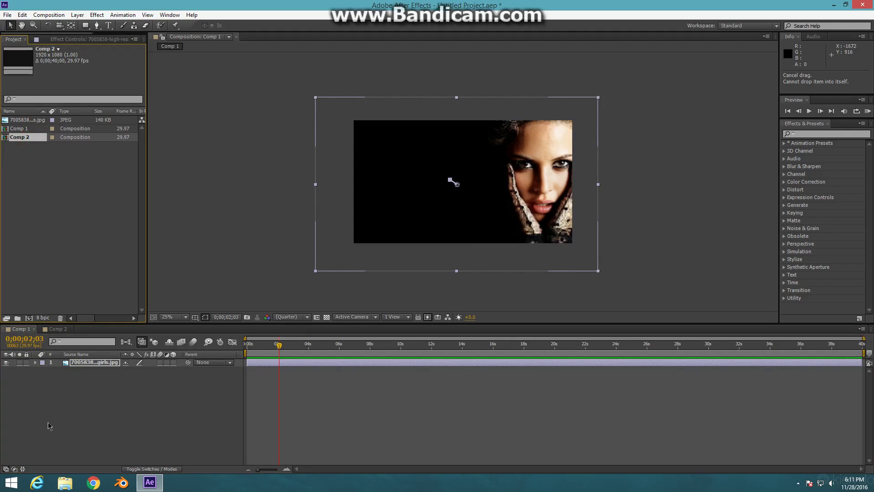
{"action": "left_click_drag", "start_coordinate": [18, 136], "coordinate": [84, 368]}
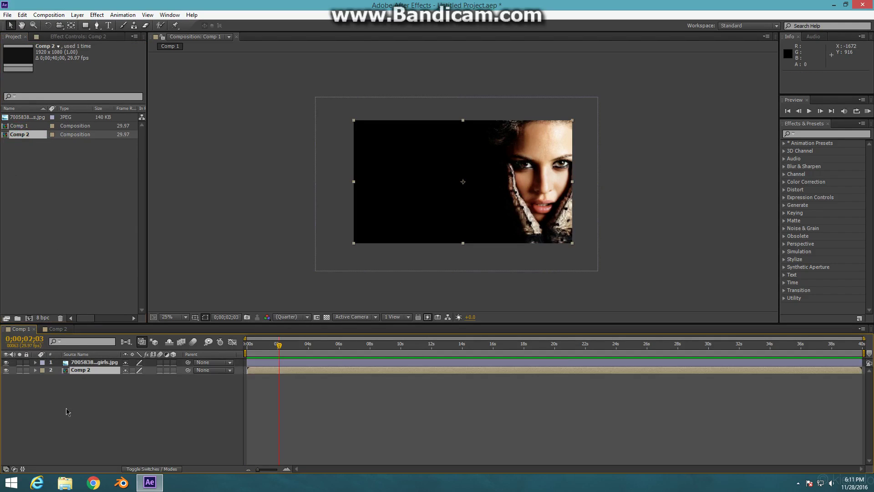
{"action": "left_click", "coordinate": [13, 118]}
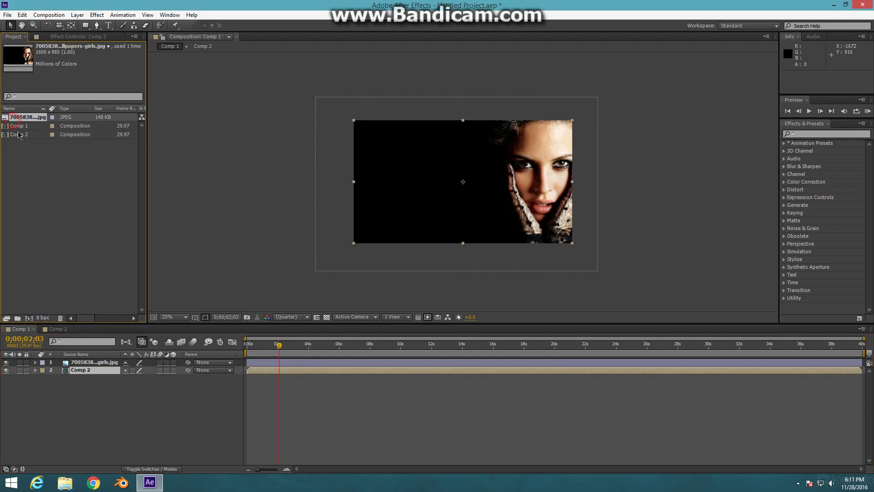
{"action": "left_click", "coordinate": [24, 127]}
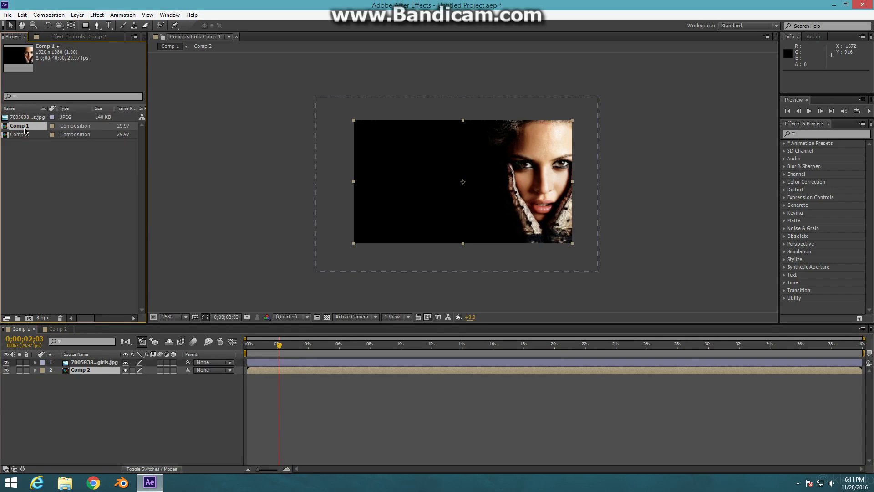
Step: Apply CC Light Rays from Generate to the portrait and move its Center onto the face
{"action": "left_click", "coordinate": [784, 212]}
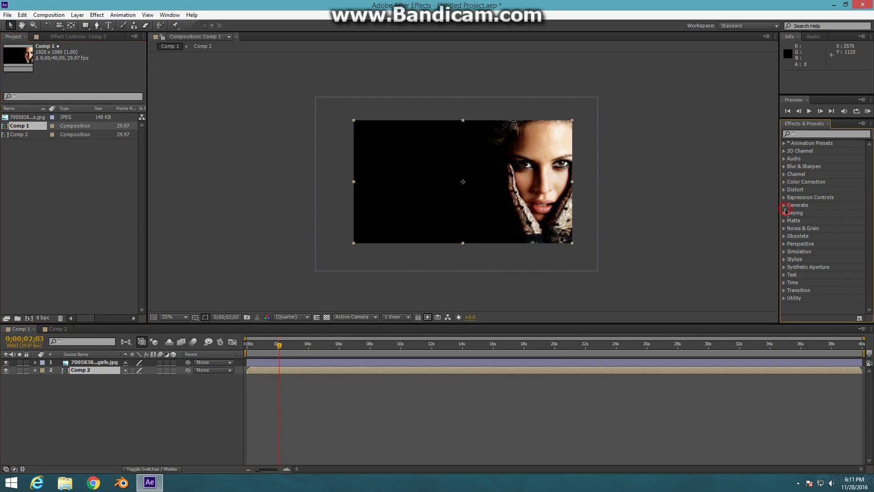
{"action": "left_click", "coordinate": [784, 205]}
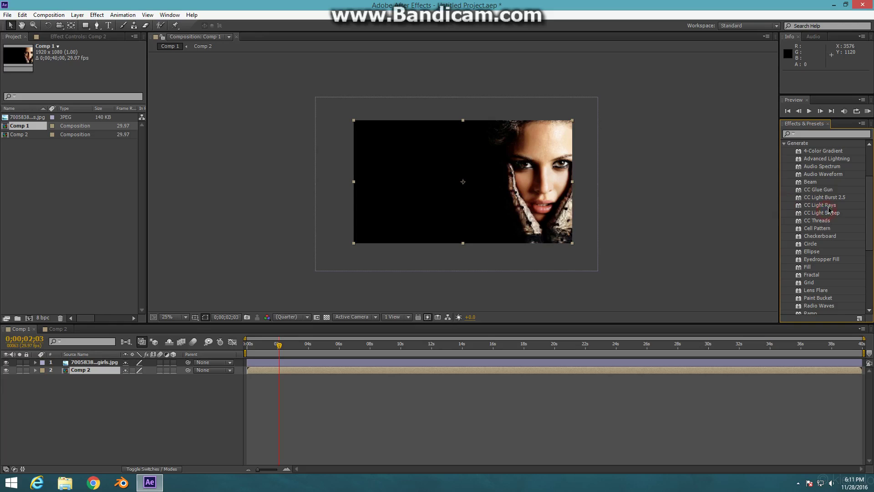
{"action": "left_click_drag", "start_coordinate": [828, 208], "coordinate": [473, 186]}
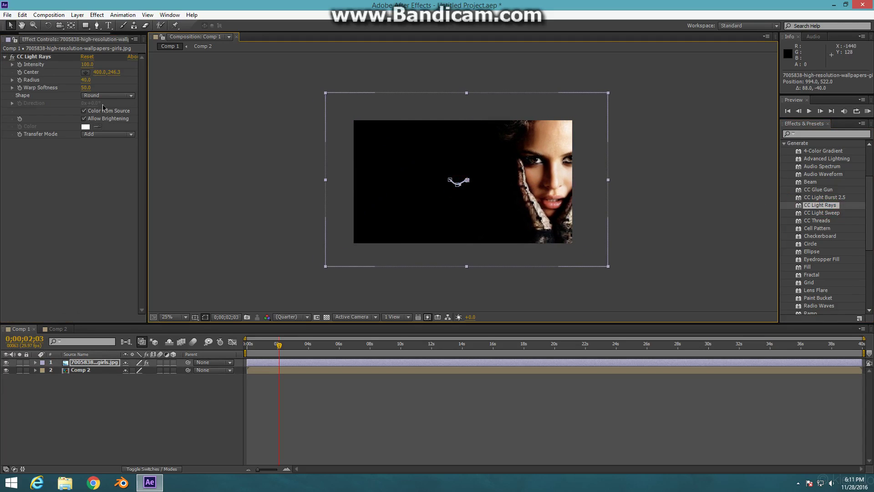
{"action": "left_click", "coordinate": [47, 57]}
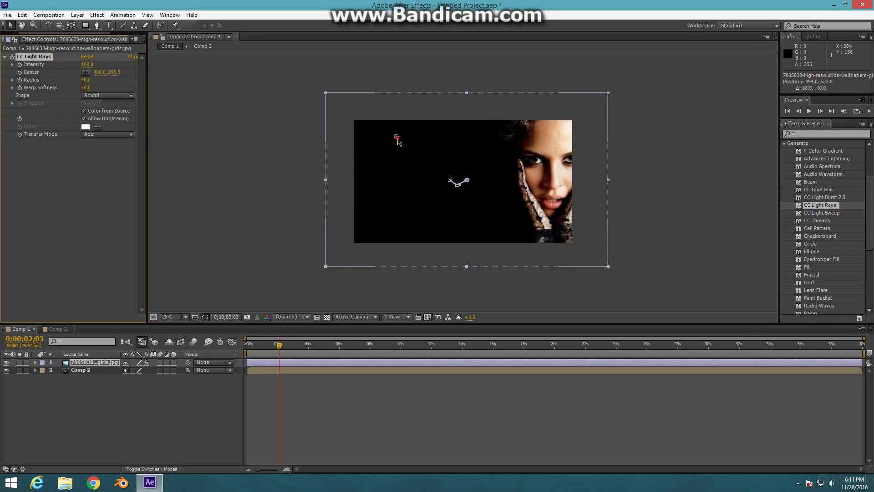
{"action": "mouse_move", "coordinate": [397, 138]}
{"action": "left_mouse_down"}
{"action": "mouse_move", "coordinate": [543, 161]}
{"action": "mouse_move", "coordinate": [561, 148]}
{"action": "mouse_move", "coordinate": [533, 186]}
{"action": "left_mouse_up"}
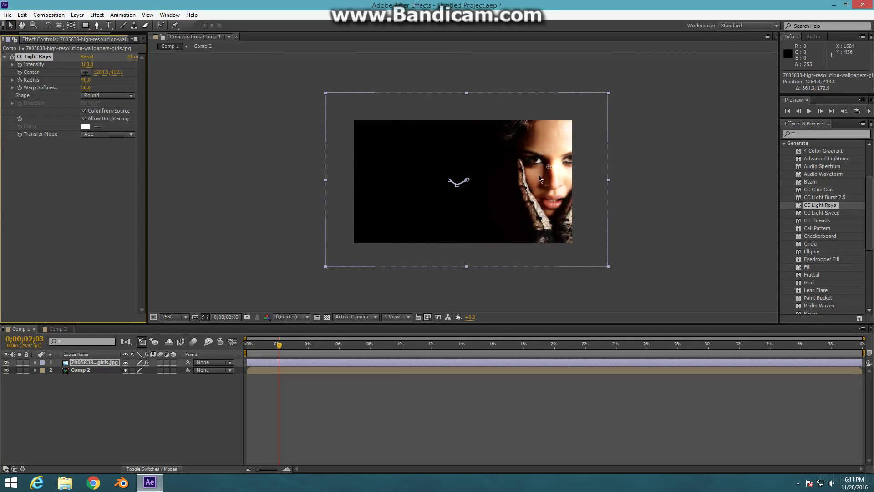
Step: Set Light Rays Intensity to 323, nudge its centre to the forehead, and add CC Light Sweep
{"action": "left_click", "coordinate": [87, 64]}
{"action": "type", "text": "323"}
{"action": "key", "text": "Return"}
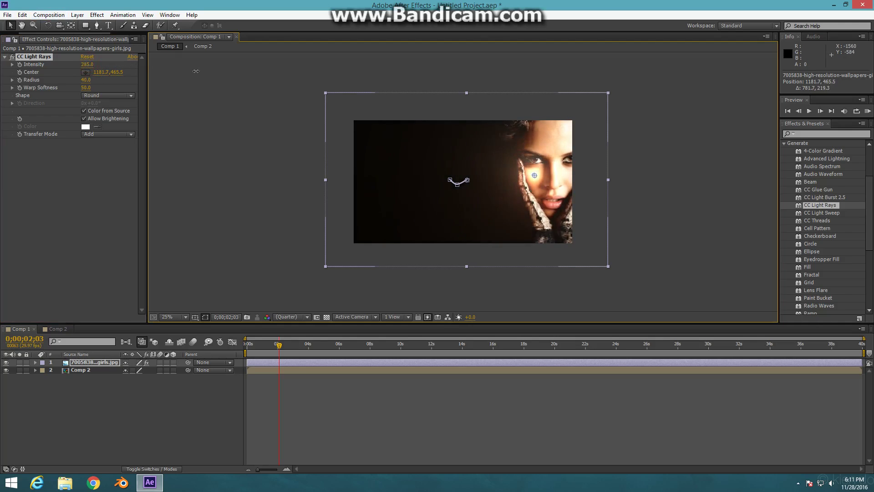
{"action": "mouse_move", "coordinate": [535, 176]}
{"action": "left_mouse_down"}
{"action": "mouse_move", "coordinate": [543, 153]}
{"action": "mouse_move", "coordinate": [541, 164]}
{"action": "left_mouse_up"}
{"action": "mouse_move", "coordinate": [834, 213]}
{"action": "left_mouse_down"}
{"action": "mouse_move", "coordinate": [396, 169]}
{"action": "mouse_move", "coordinate": [468, 143]}
{"action": "mouse_move", "coordinate": [446, 219]}
{"action": "left_mouse_up"}
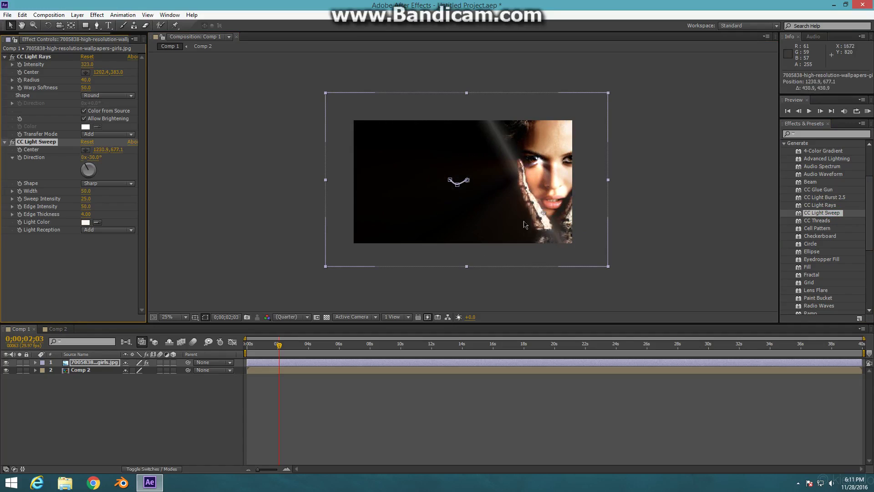
{"action": "key", "text": "Delete"}
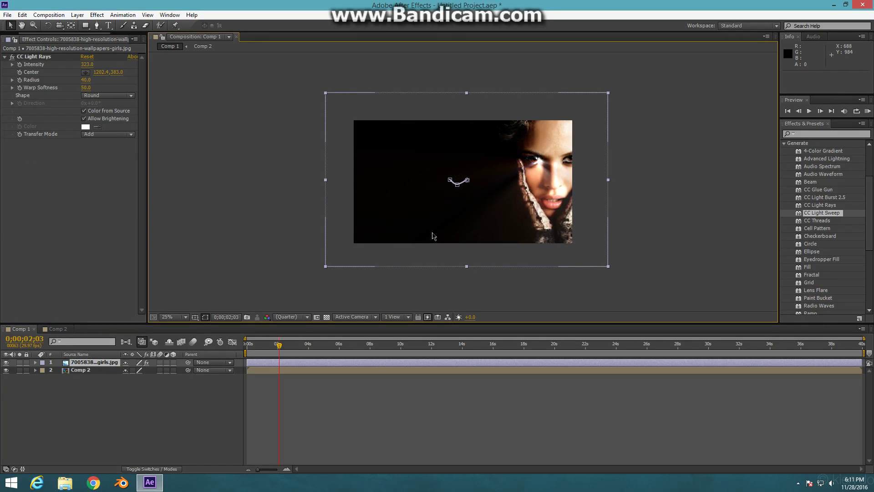
{"action": "left_click", "coordinate": [824, 199]}
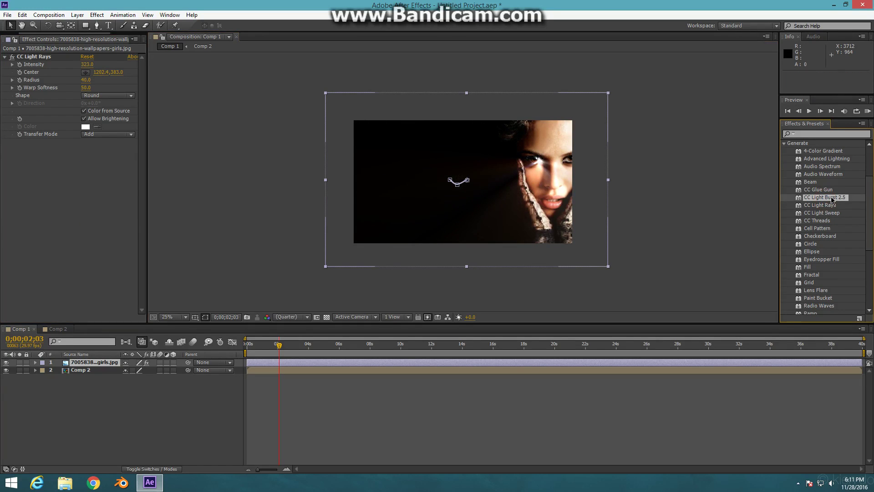
{"action": "left_click_drag", "start_coordinate": [832, 166], "coordinate": [523, 164]}
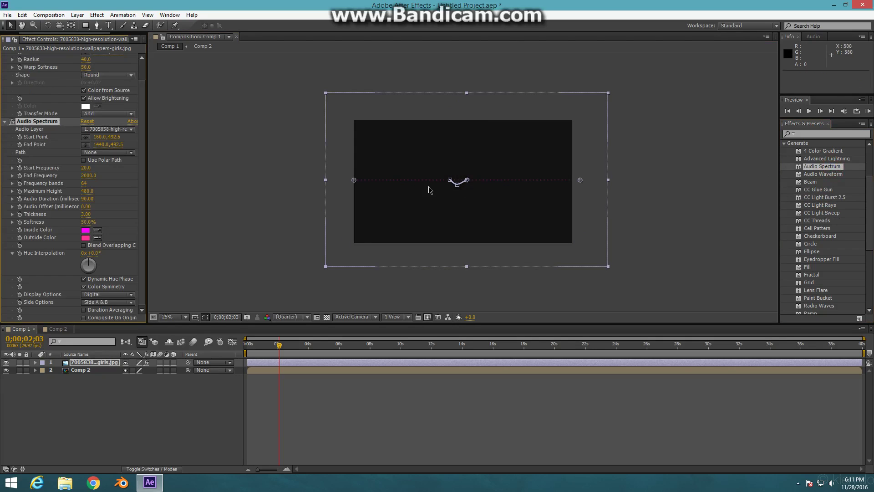
{"action": "left_click", "coordinate": [56, 123]}
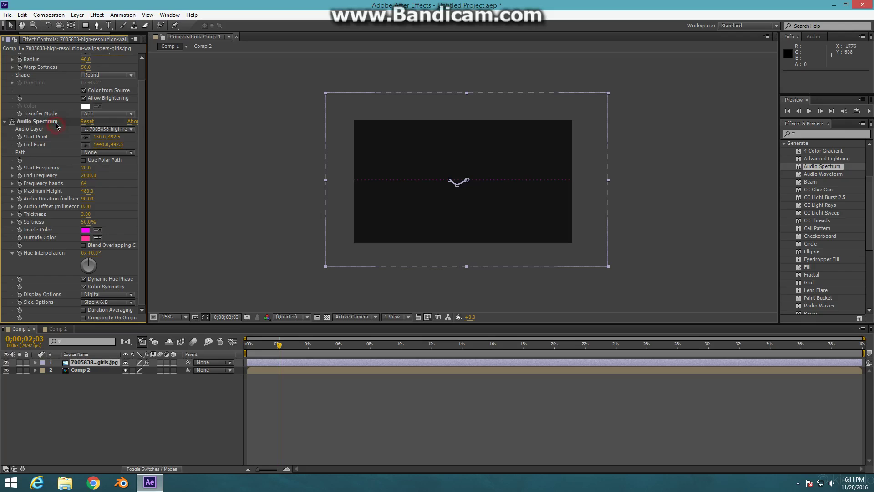
{"action": "left_click", "coordinate": [49, 122]}
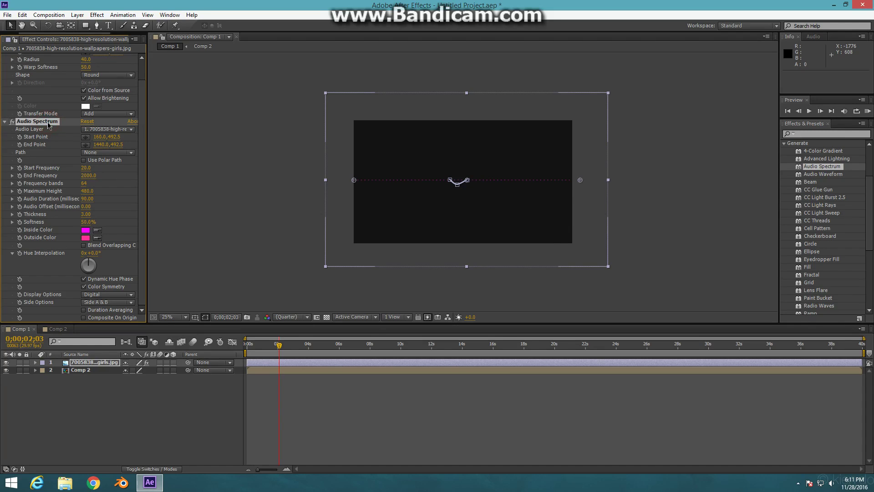
{"action": "key", "text": "Delete"}
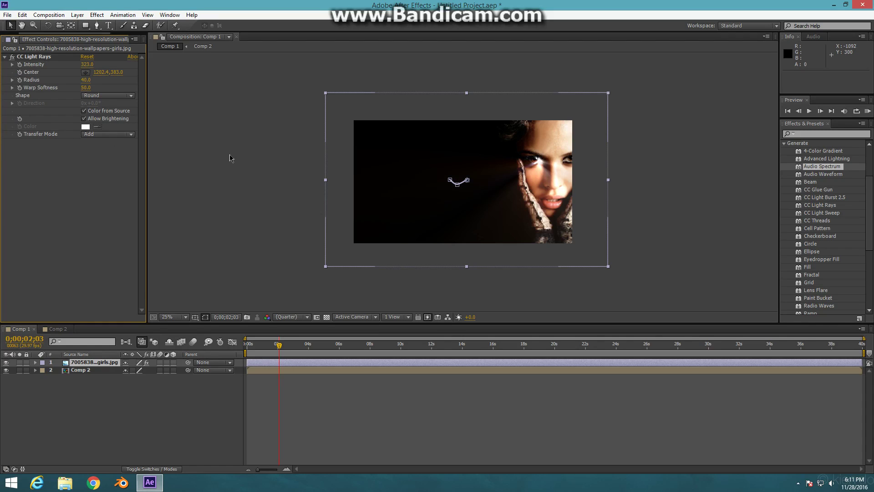
Step: Bring up Bandicam's main window from the hidden tray icons to view its MP4 video settings
{"action": "left_click", "coordinate": [798, 482]}
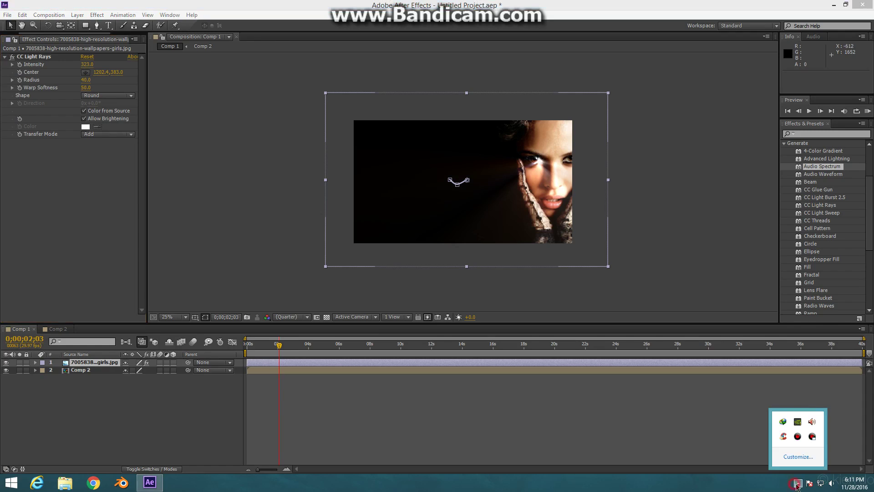
{"action": "left_click", "coordinate": [798, 436]}
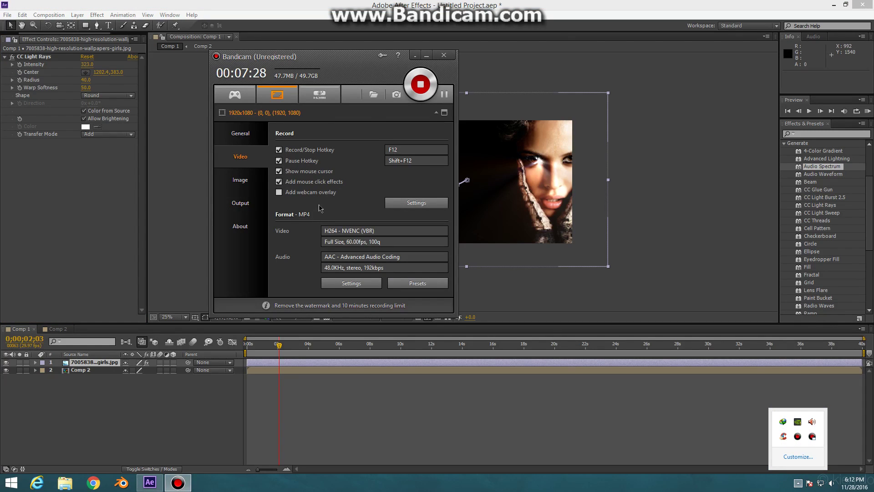